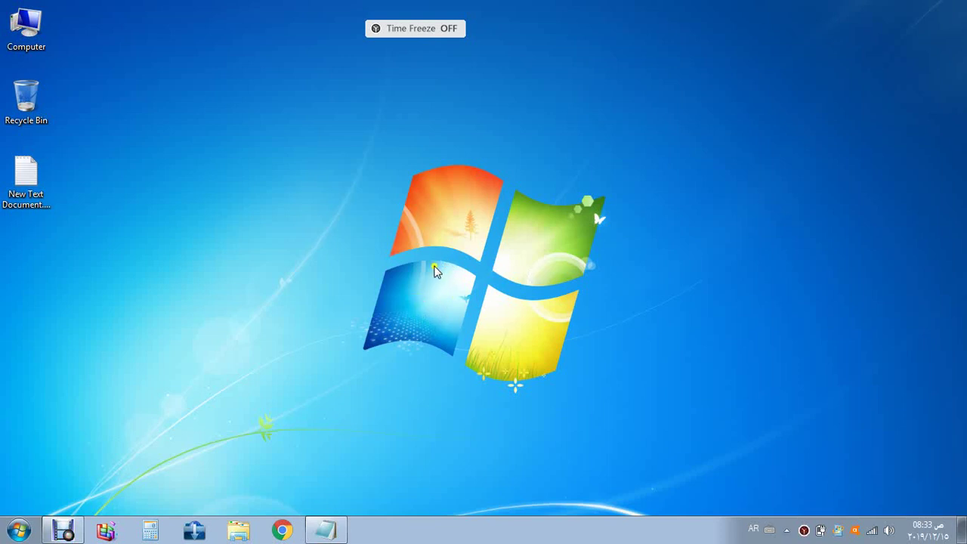
# Step: Open Windows Update from Control Panel, review the list of important updates, and close the window
pyautogui.click(19, 532)
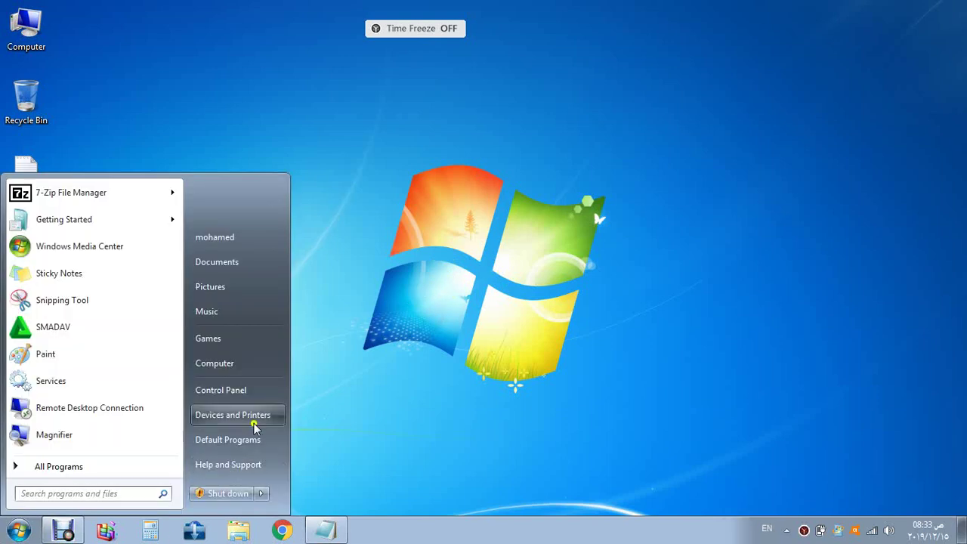
pyautogui.click(226, 392)
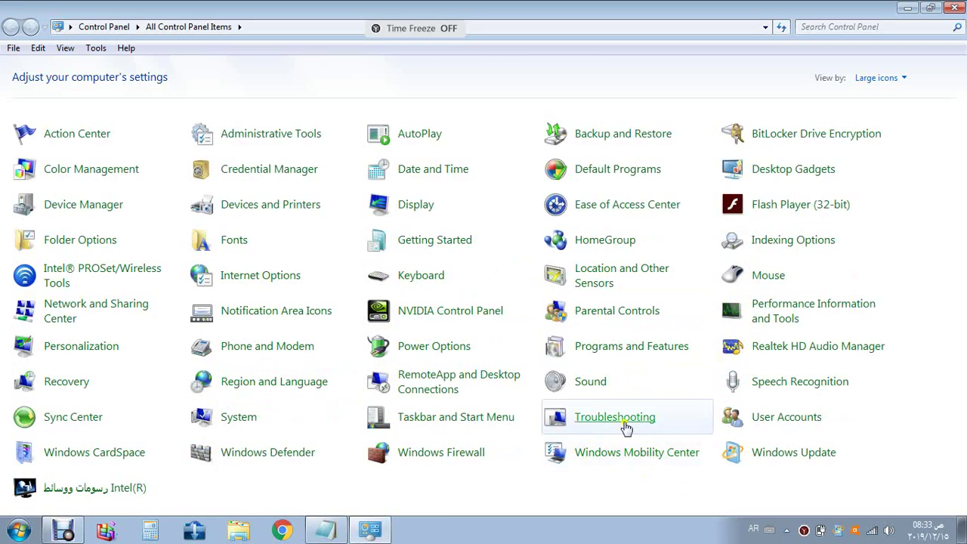
pyautogui.click(795, 452)
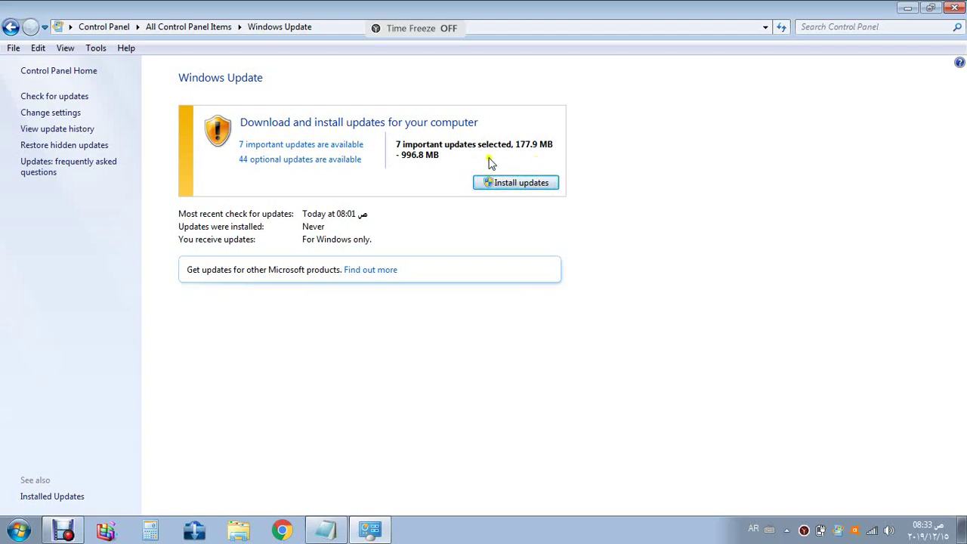
pyautogui.click(536, 186)
pyautogui.click(299, 144)
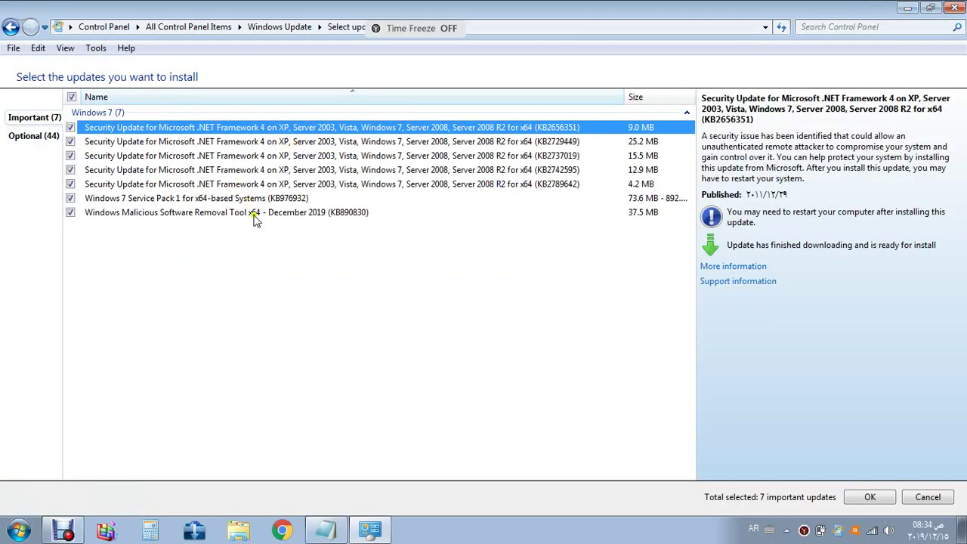
pyautogui.click(870, 500)
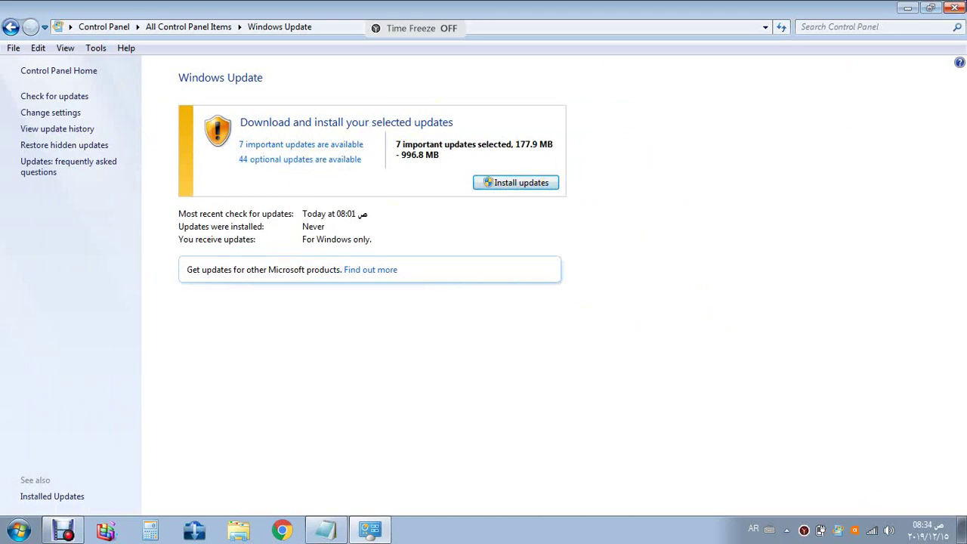
pyautogui.click(954, 9)
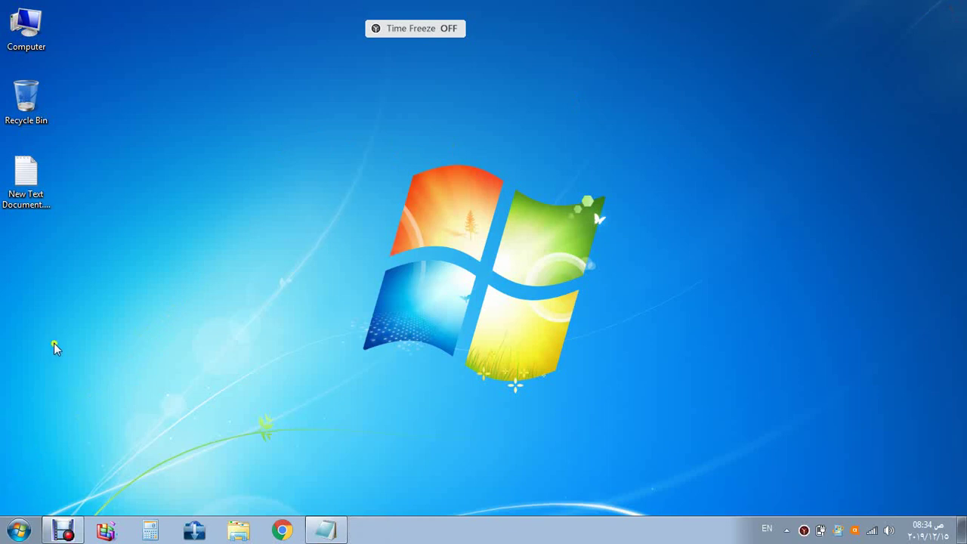
# Step: Open the Services console by running services.msc from the Run dialog
pyautogui.click(19, 531)
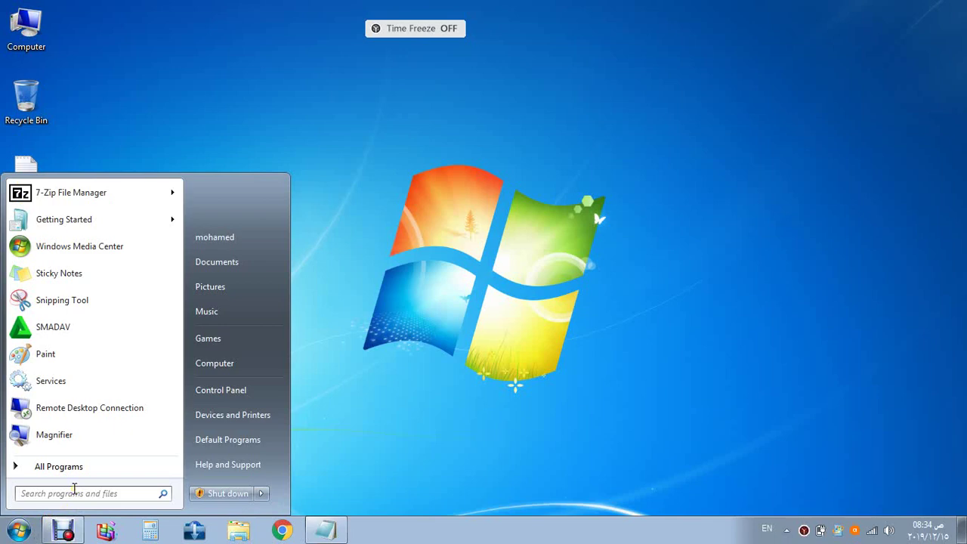
pyautogui.write('run')
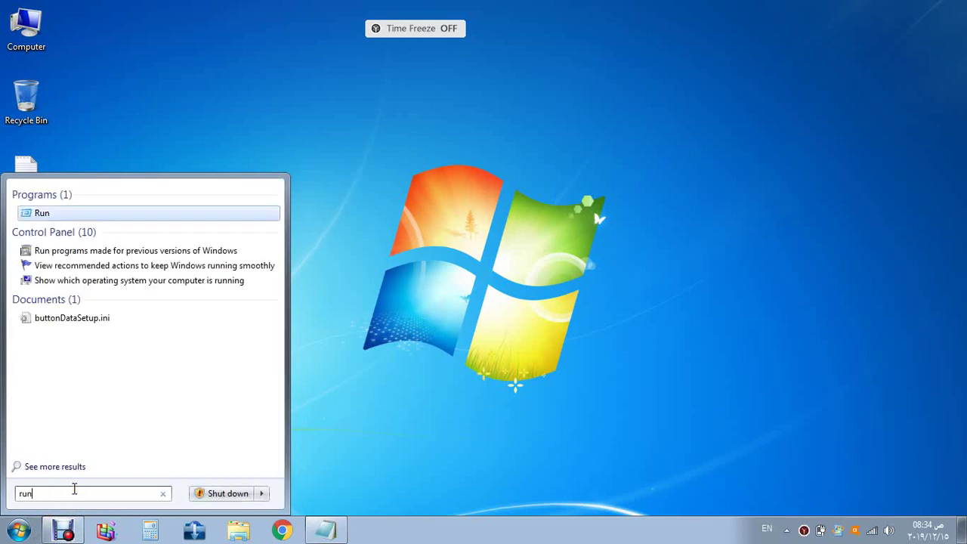
pyautogui.rightClick(43, 215)
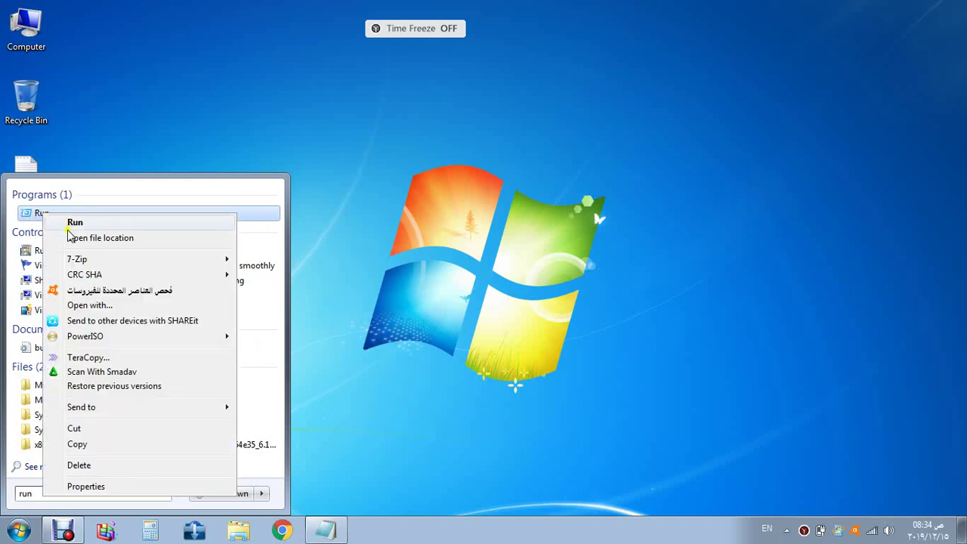
pyautogui.click(31, 214)
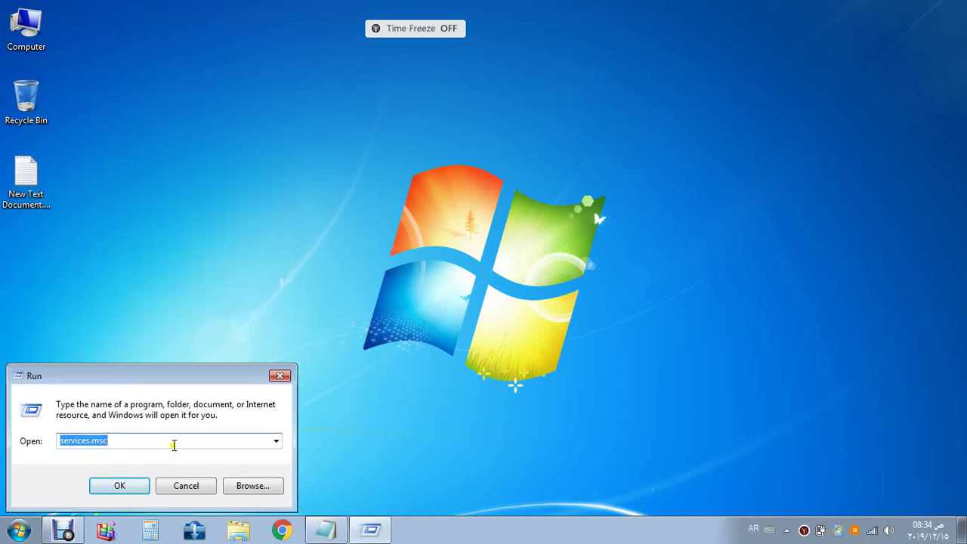
pyautogui.press('BackSpace')
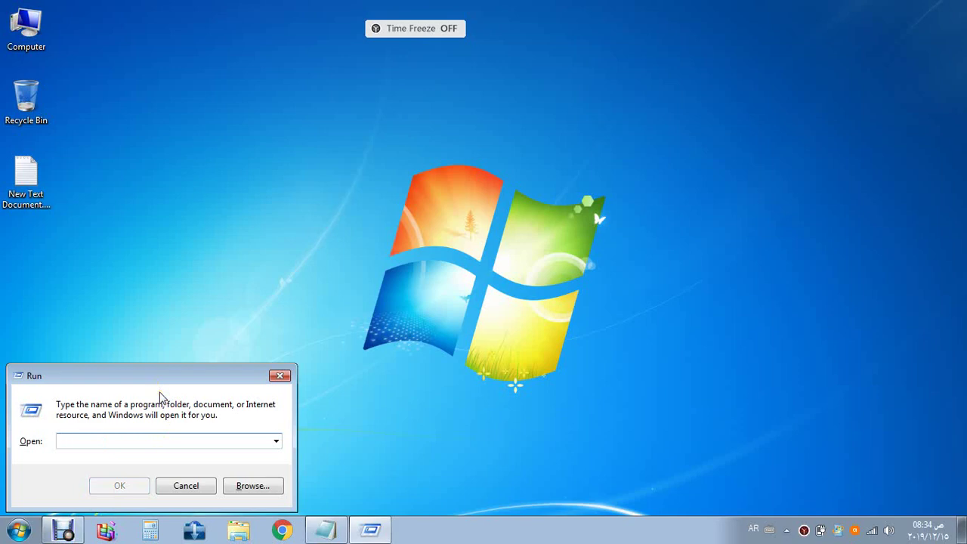
pyautogui.hotkey('alt', 'shift')
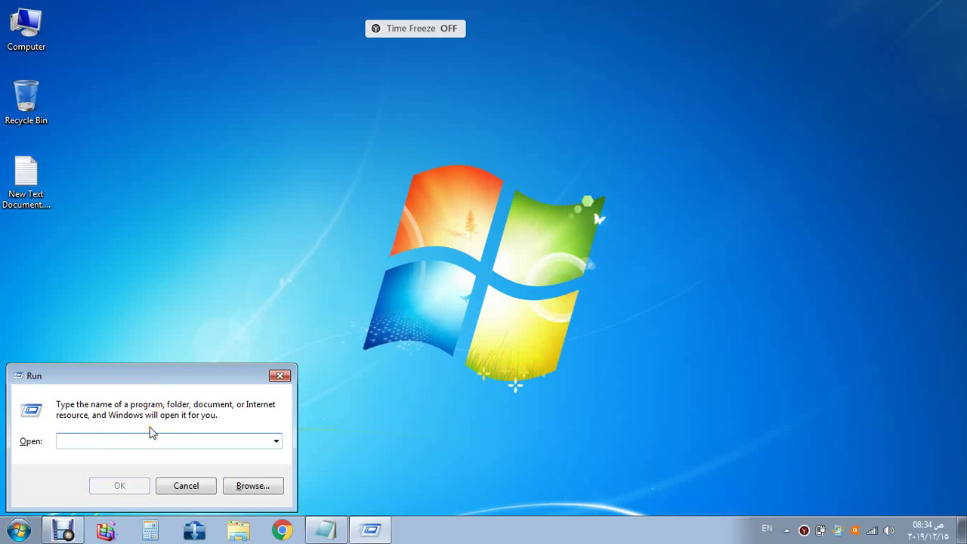
pyautogui.write('se')
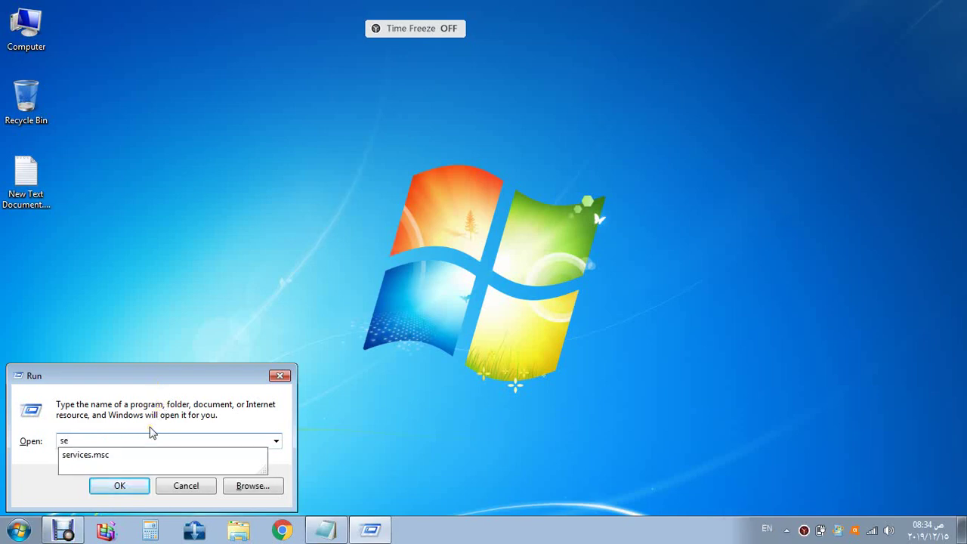
pyautogui.write('rvices.msc')
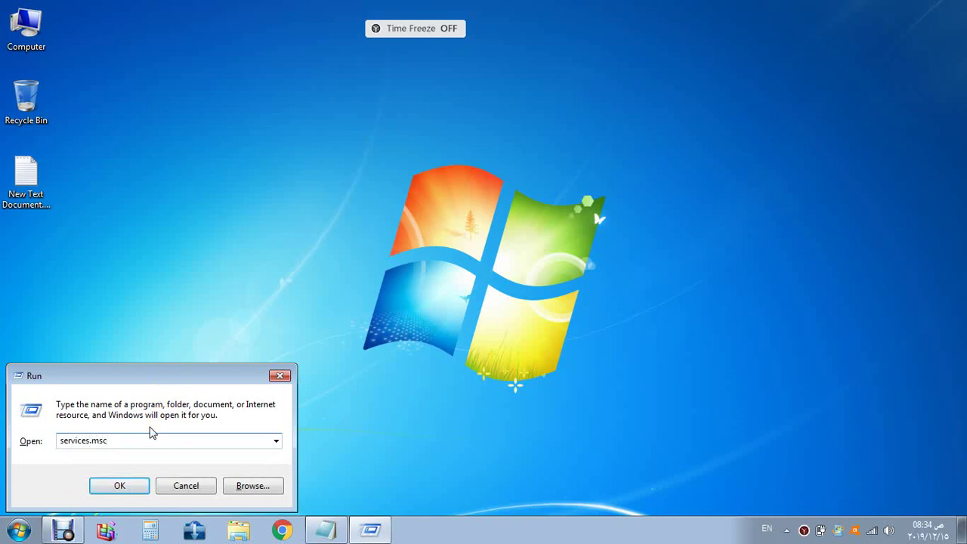
pyautogui.click(142, 488)
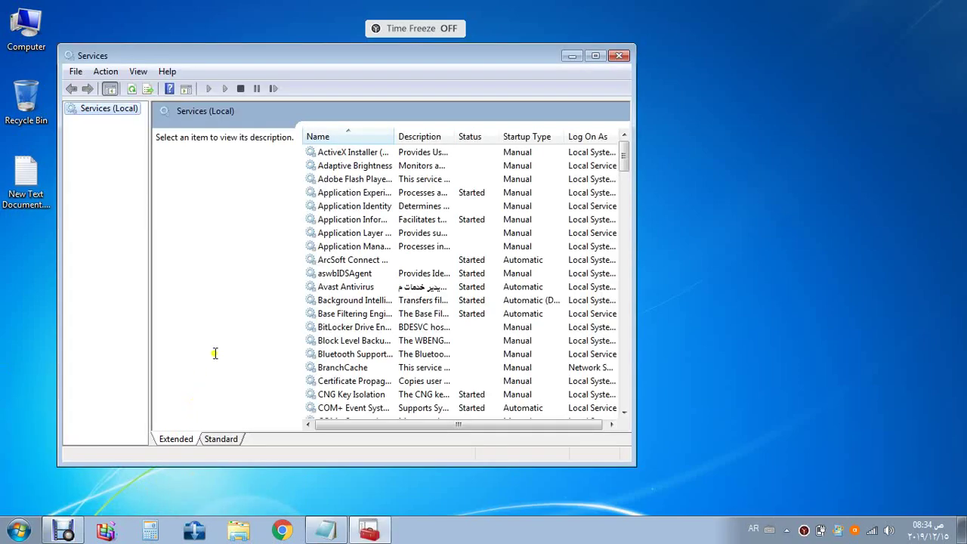
# Step: Hide the console tree, maximize the Services window, and widen the Name column to show full service names
pyautogui.click(109, 88)
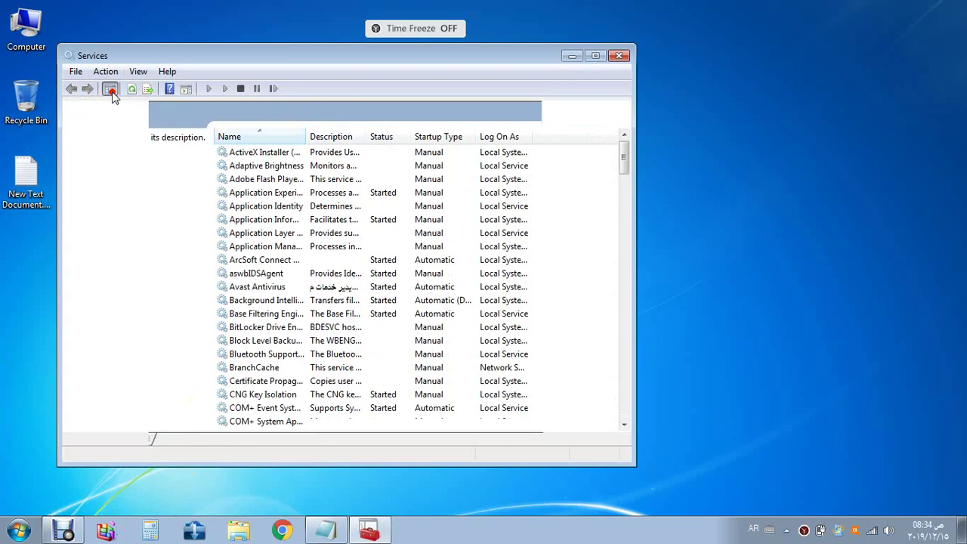
pyautogui.doubleClick(279, 60)
pyautogui.moveTo(243, 91); pyautogui.dragTo(341, 91)
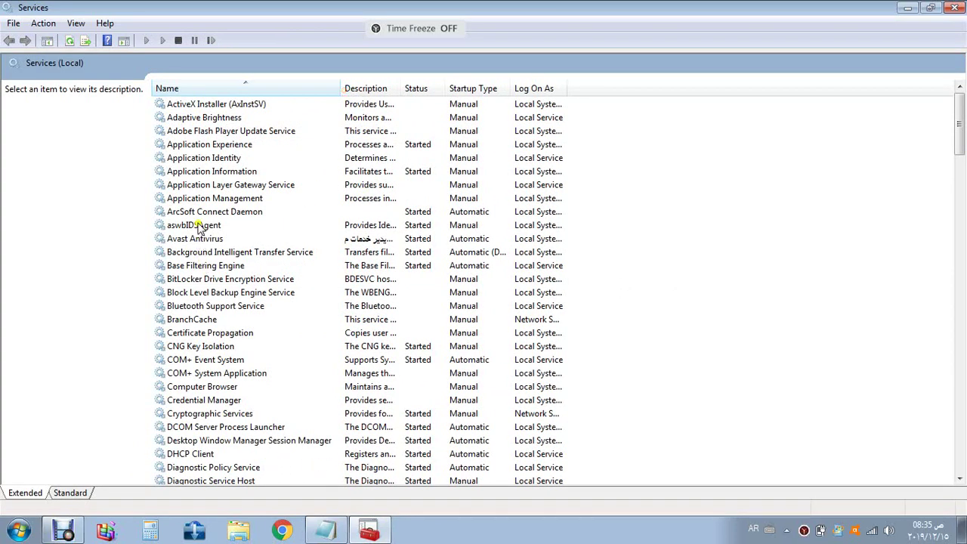
# Step: Stop the Background Intelligent Transfer Service and check its status in its properties
pyautogui.click(222, 253)
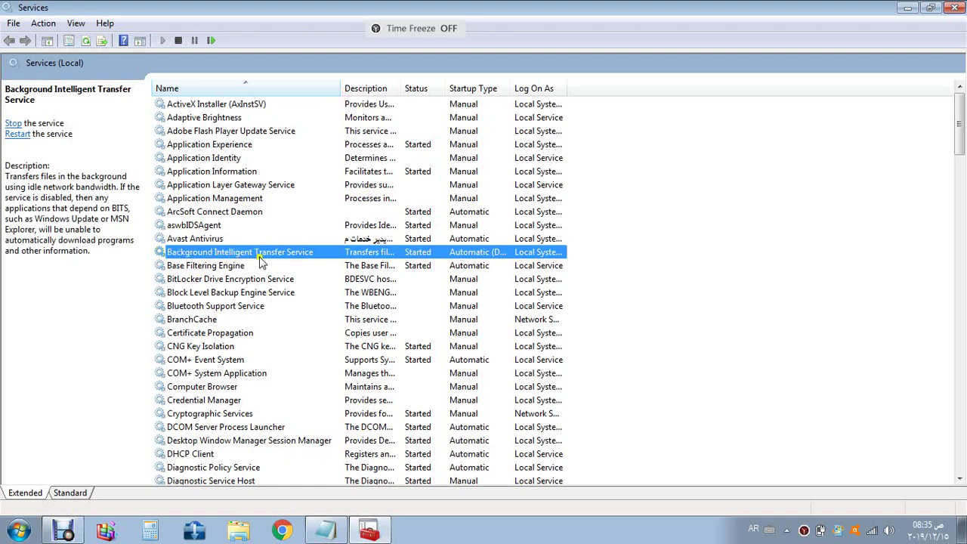
pyautogui.rightClick(248, 256)
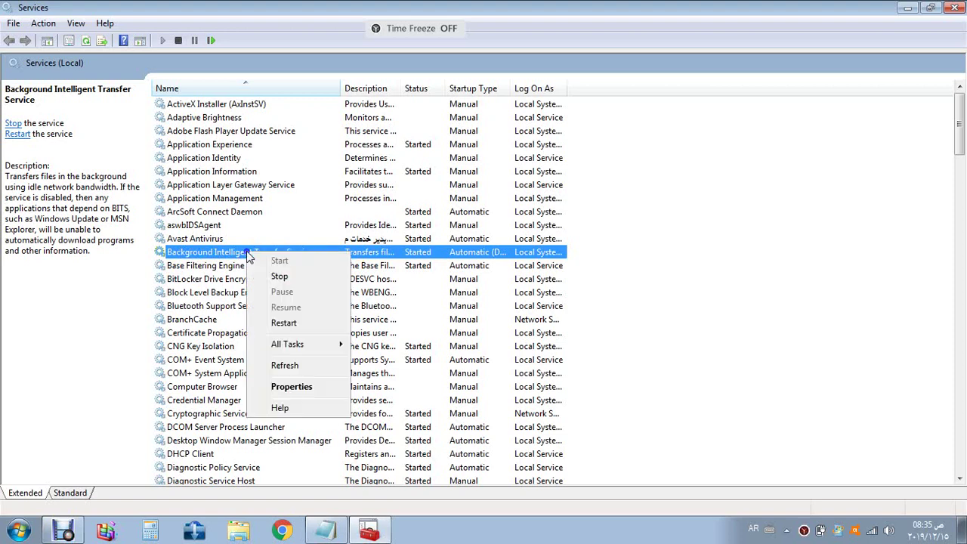
pyautogui.click(276, 276)
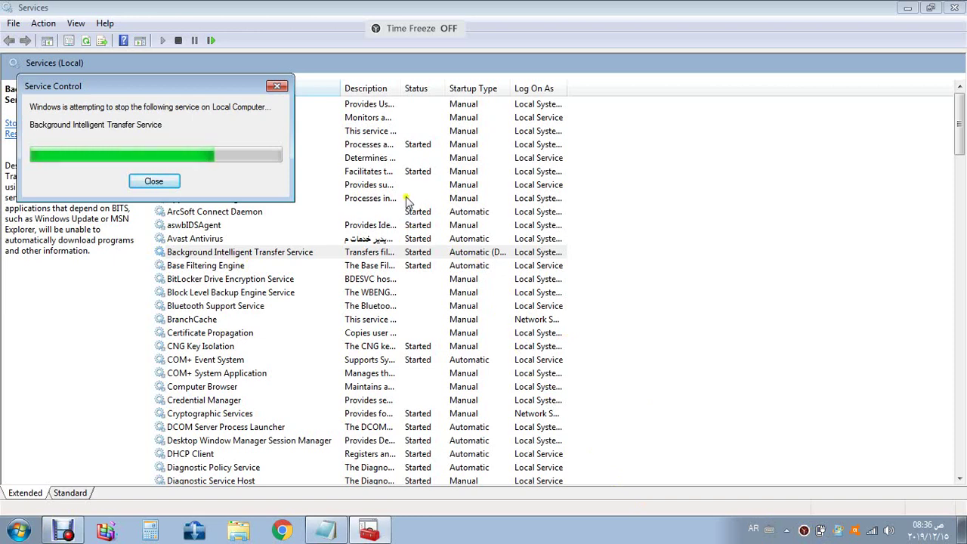
pyautogui.moveTo(219, 87); pyautogui.dragTo(410, 85)
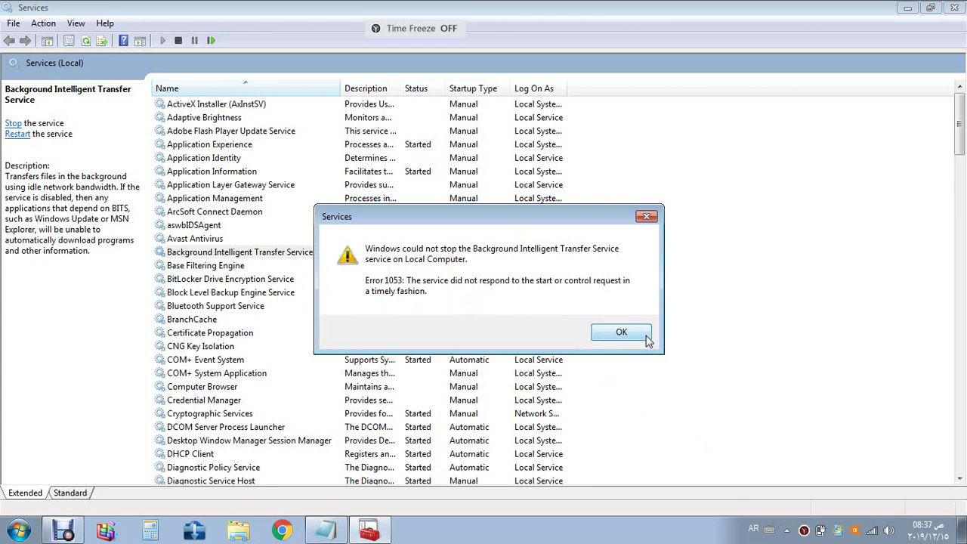
pyautogui.click(644, 334)
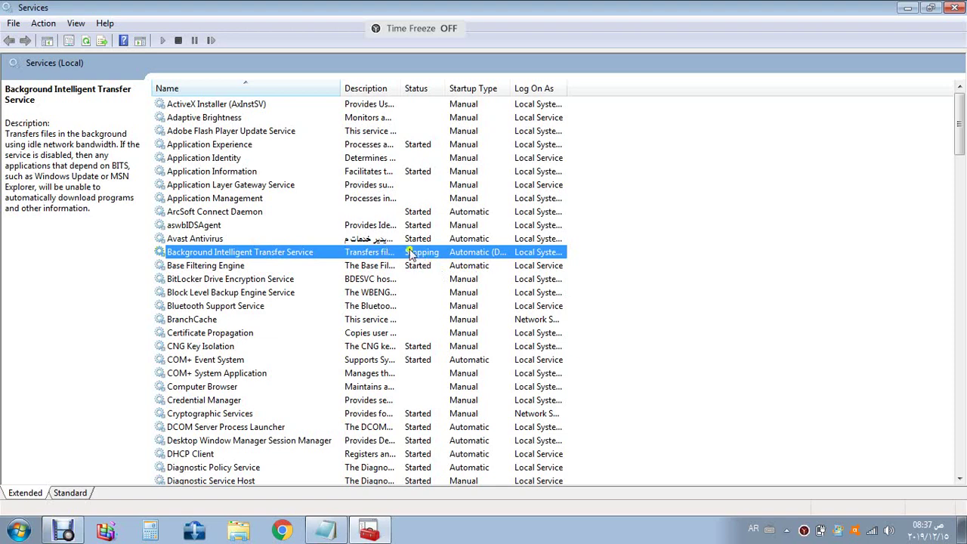
pyautogui.doubleClick(305, 254)
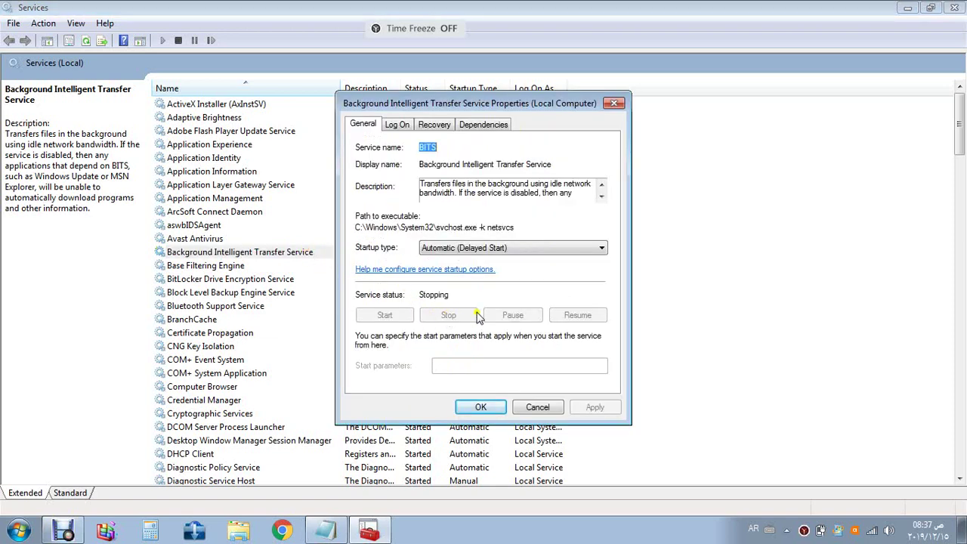
pyautogui.click(537, 408)
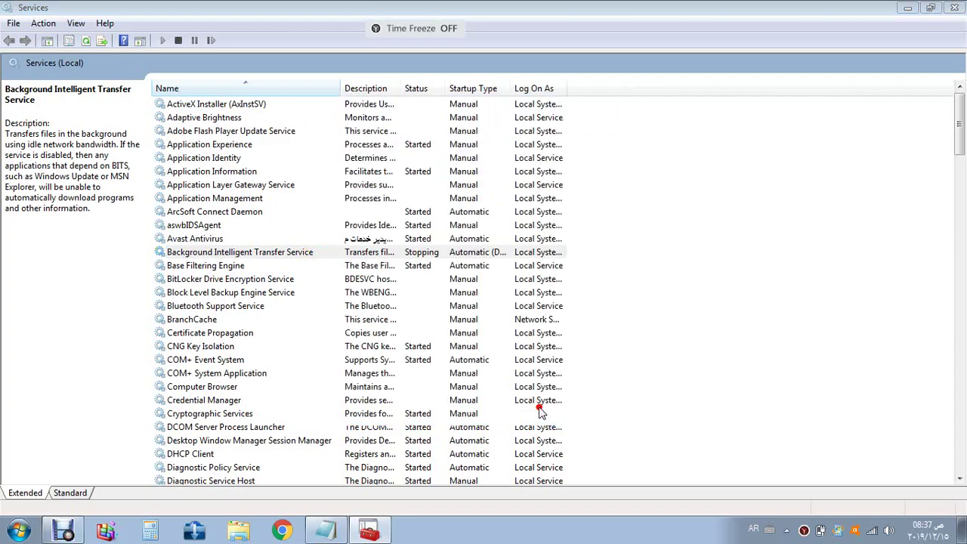
# Step: Stop the Windows Update service from its properties and close the Services console
pyautogui.scroll(-9, 386, 438)
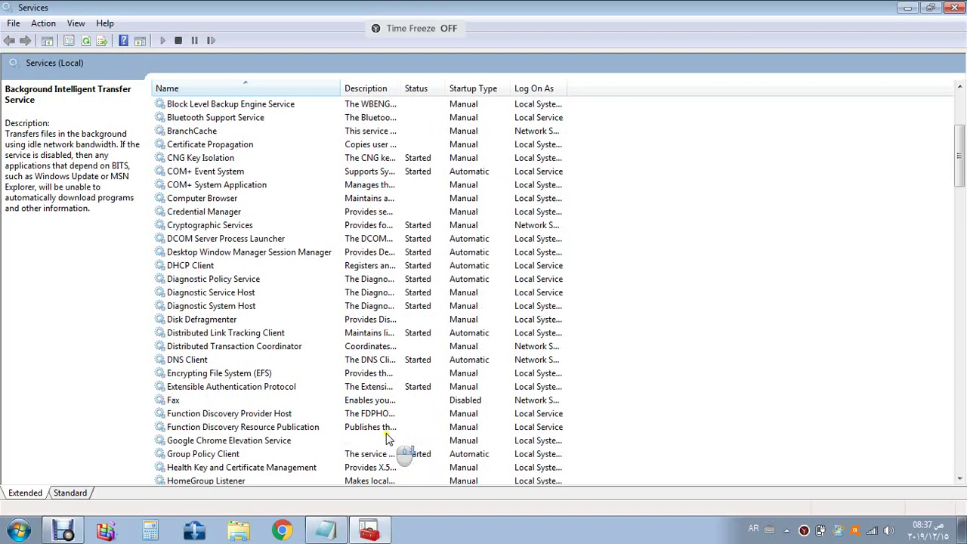
pyautogui.scroll(-9, 387, 438)
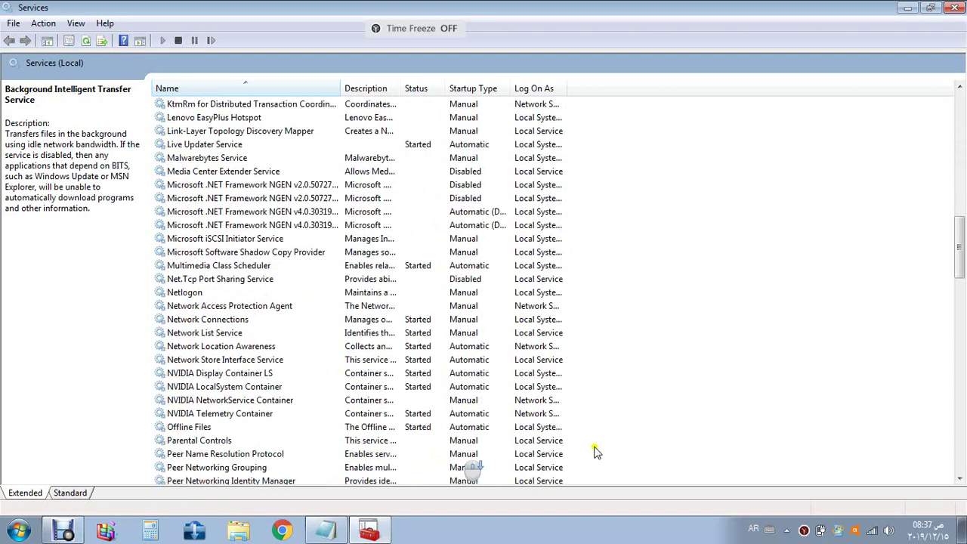
pyautogui.moveTo(963, 262); pyautogui.dragTo(957, 459)
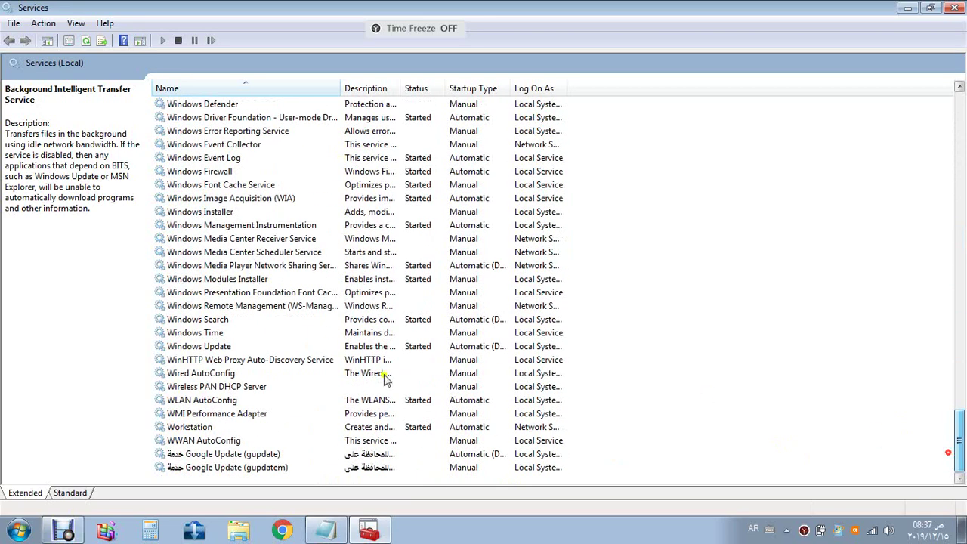
pyautogui.click(213, 347)
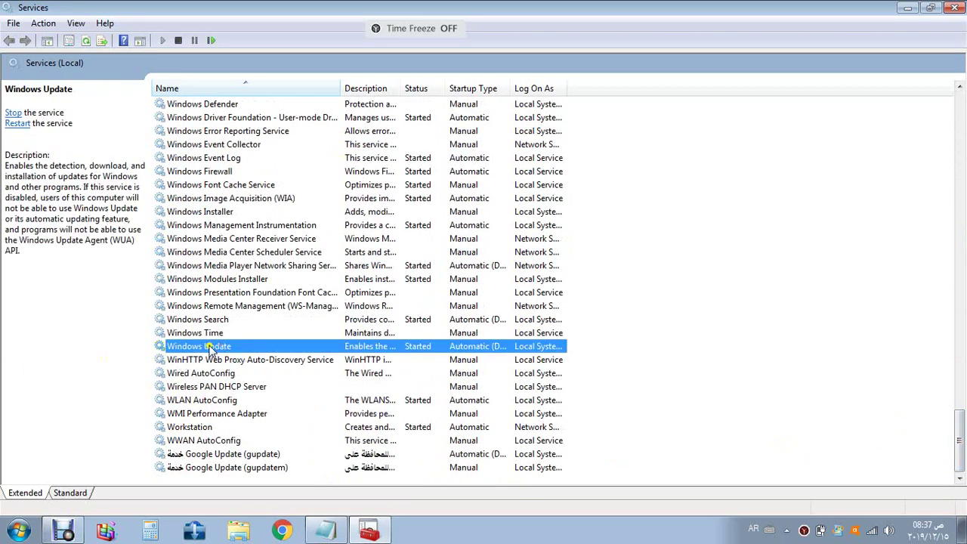
pyautogui.rightClick(211, 350)
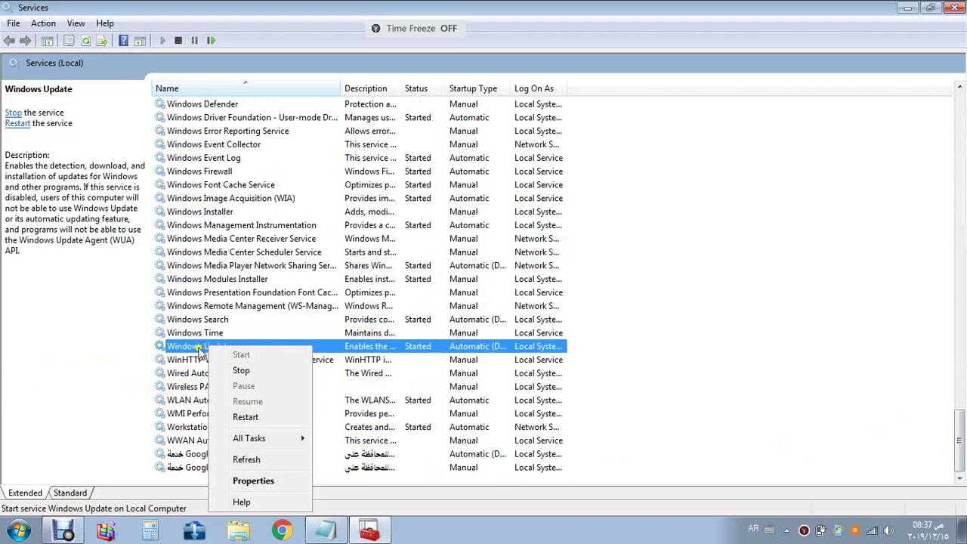
pyautogui.press('r')
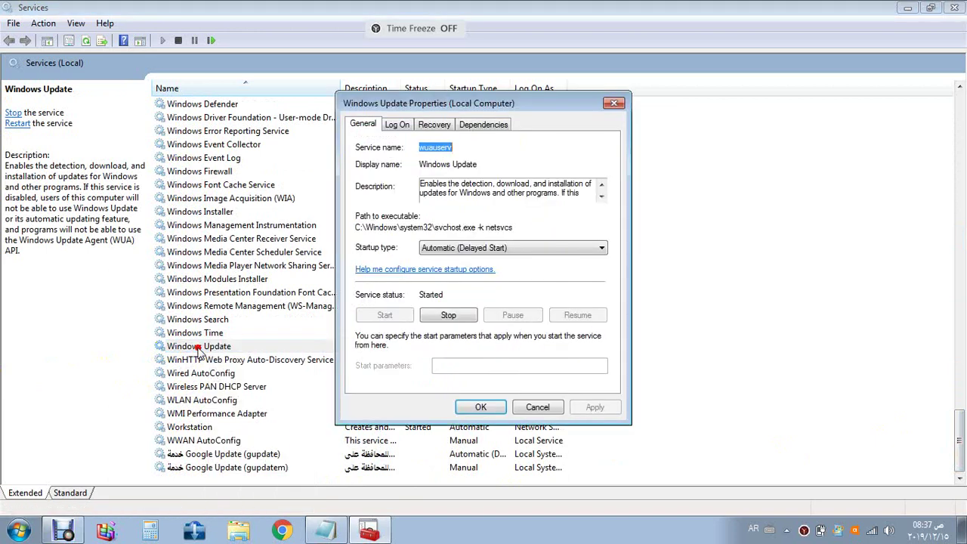
pyautogui.click(446, 317)
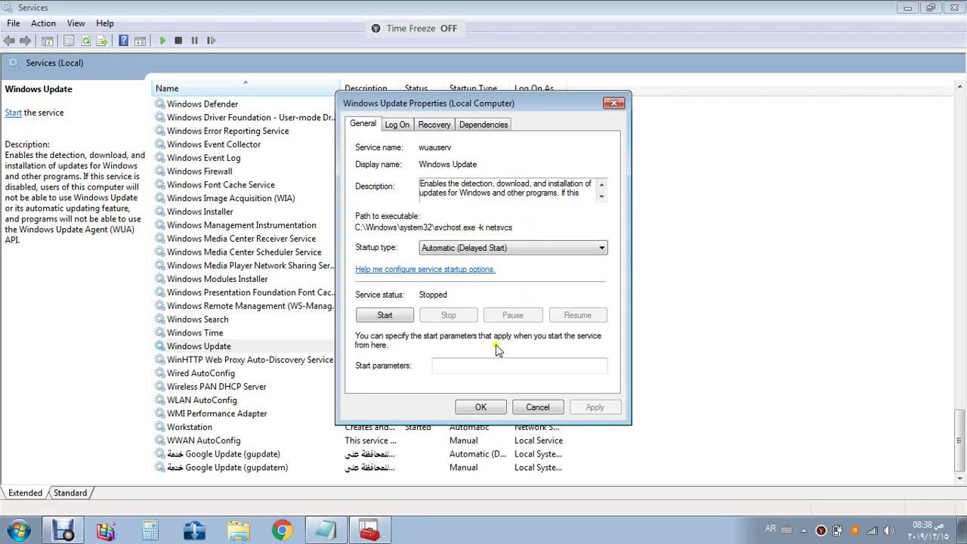
pyautogui.click(478, 408)
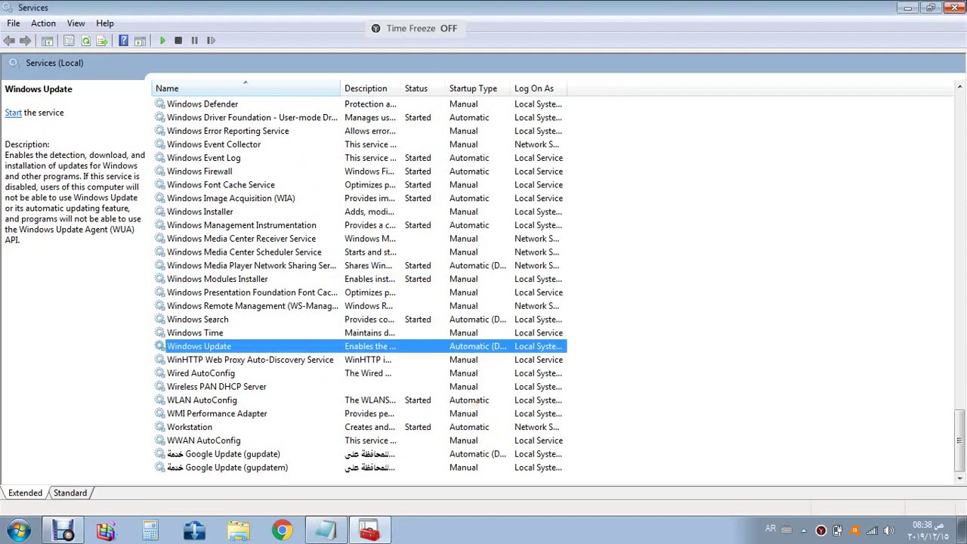
pyautogui.click(956, 8)
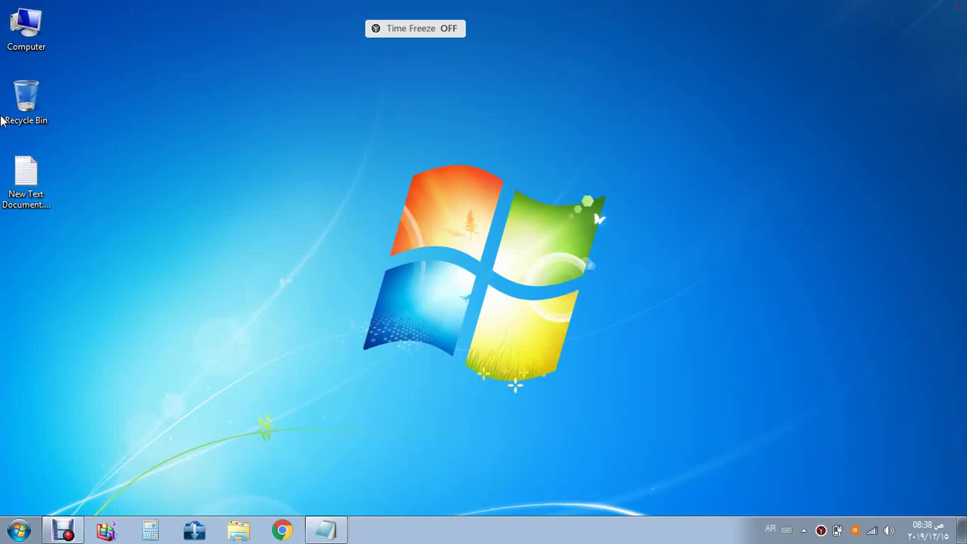
# Step: Open the SoftwareDistribution folder inside the Windows folder on drive C
pyautogui.doubleClick(32, 49)
pyautogui.doubleClick(412, 151)
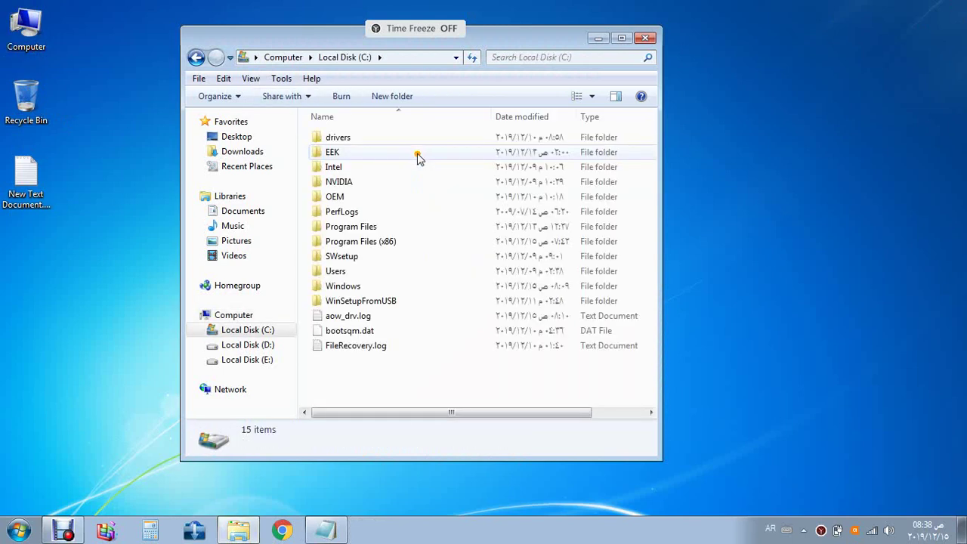
pyautogui.doubleClick(358, 286)
pyautogui.scroll(-5, 388, 324)
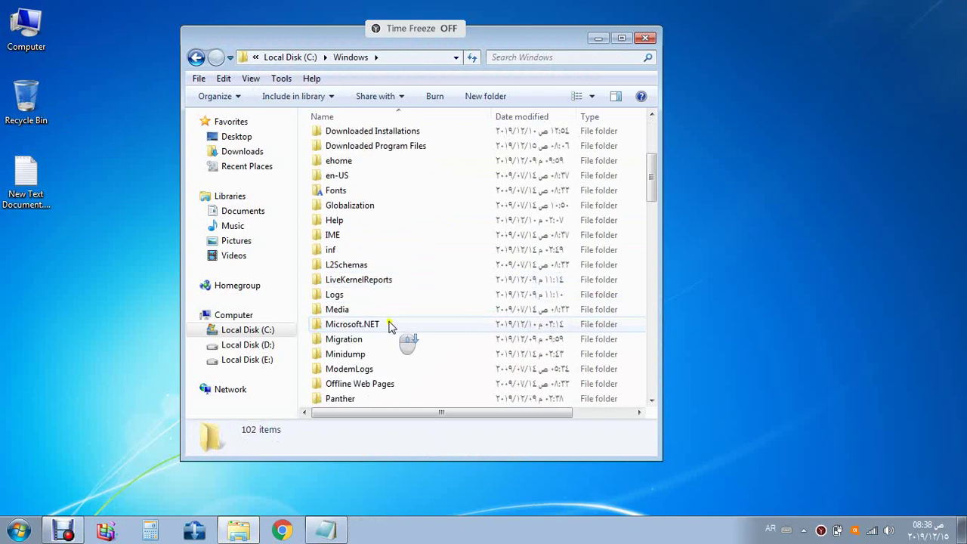
pyautogui.scroll(-2, 391, 339)
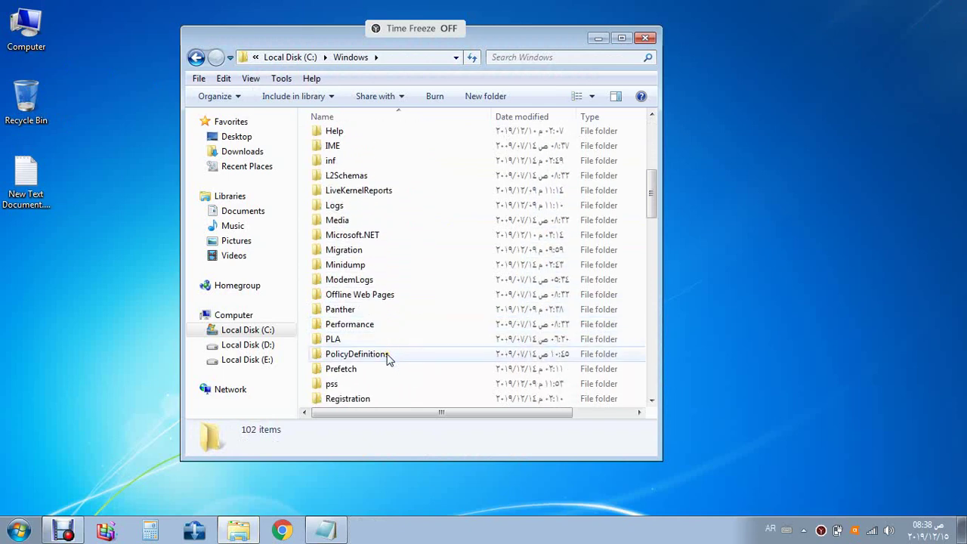
pyautogui.scroll(-2, 370, 342)
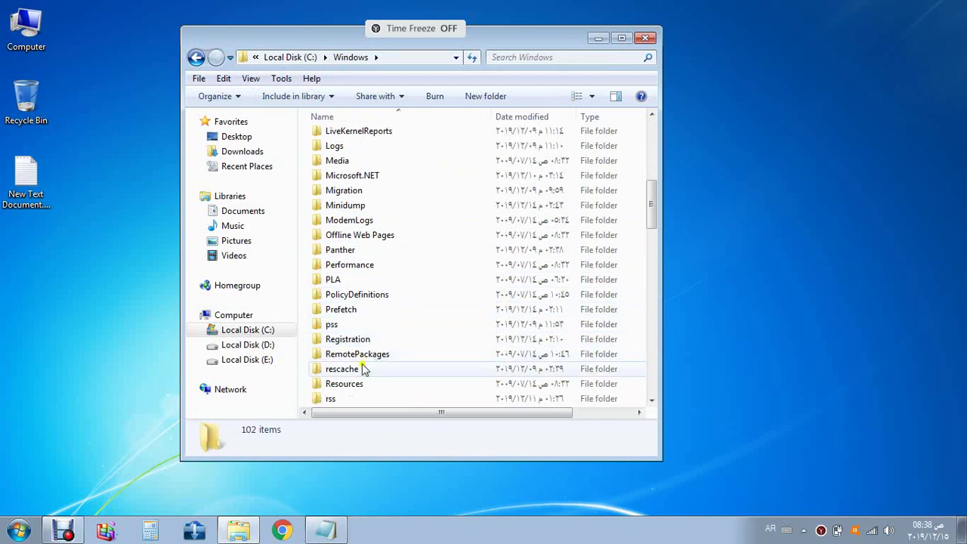
pyautogui.scroll(-1, 363, 366)
pyautogui.scroll(-2, 364, 369)
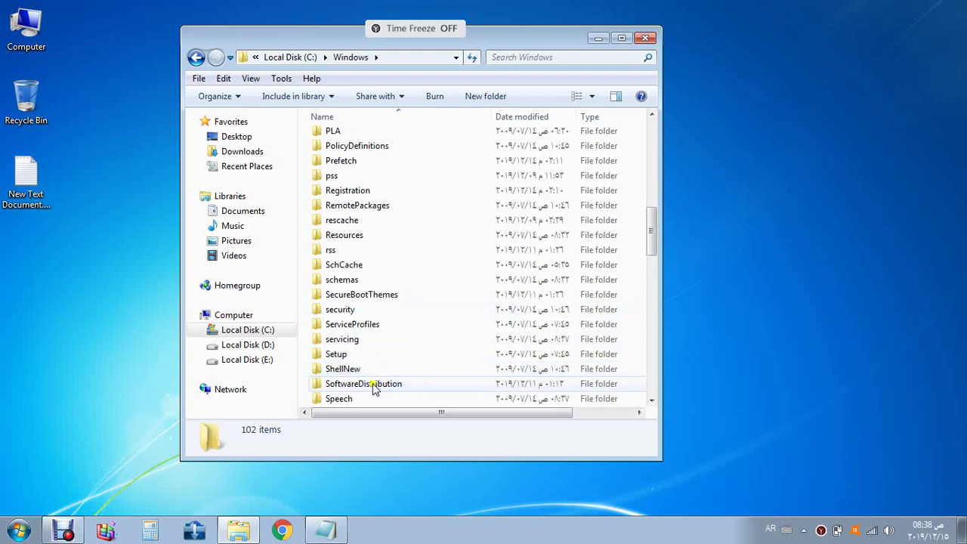
pyautogui.doubleClick(370, 390)
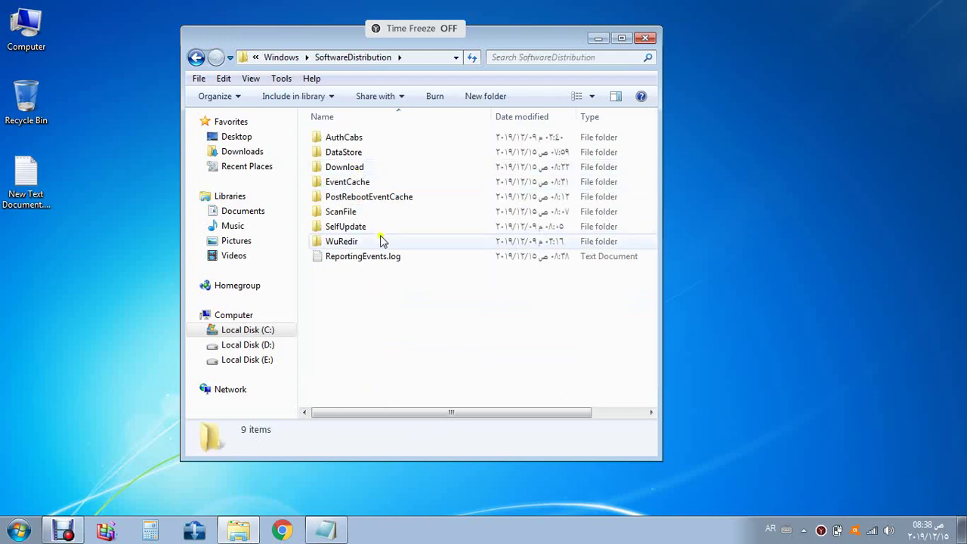
# Step: Open the DataStore folder within SoftwareDistribution and select the Logs folder and DataStore.edb file
pyautogui.click(353, 166)
pyautogui.press('BackSpace')
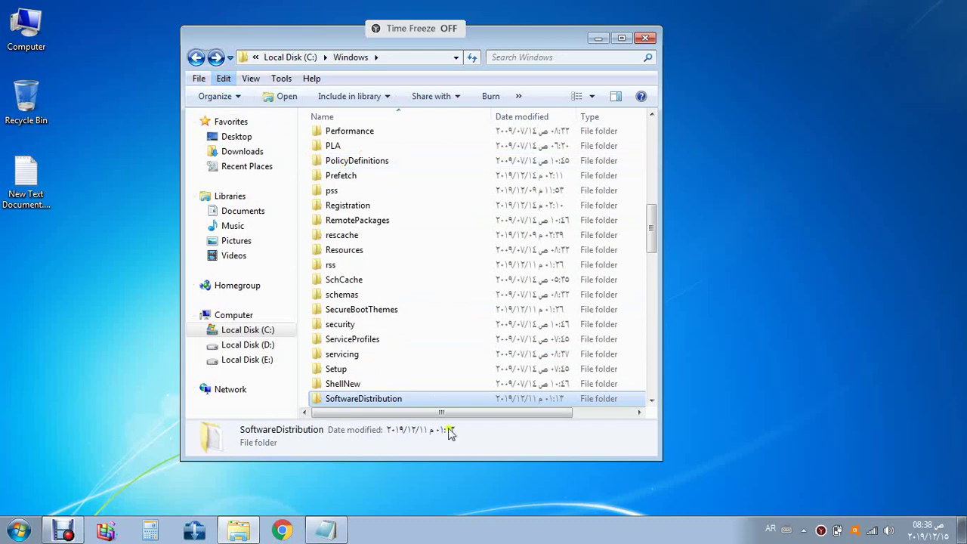
pyautogui.doubleClick(425, 400)
pyautogui.click(340, 153)
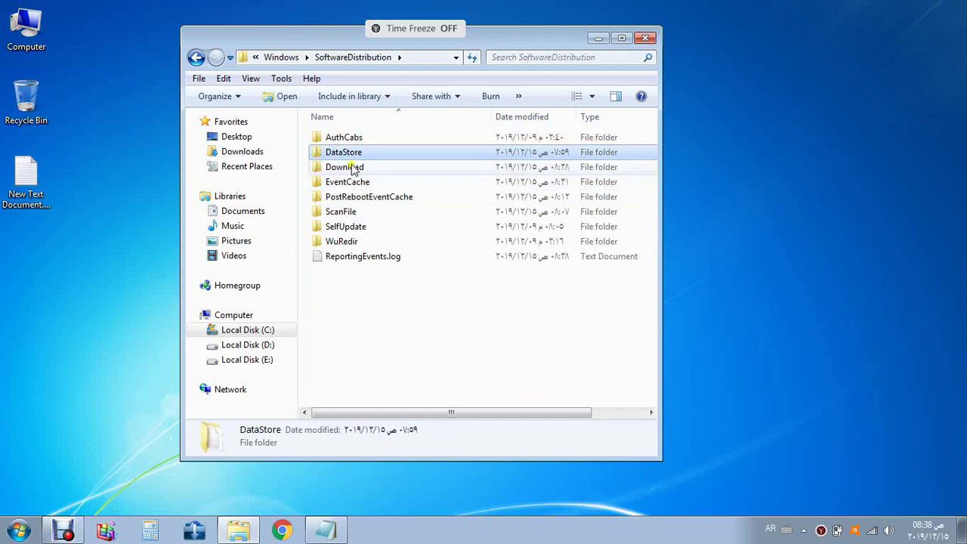
pyautogui.click(354, 168)
pyautogui.doubleClick(354, 154)
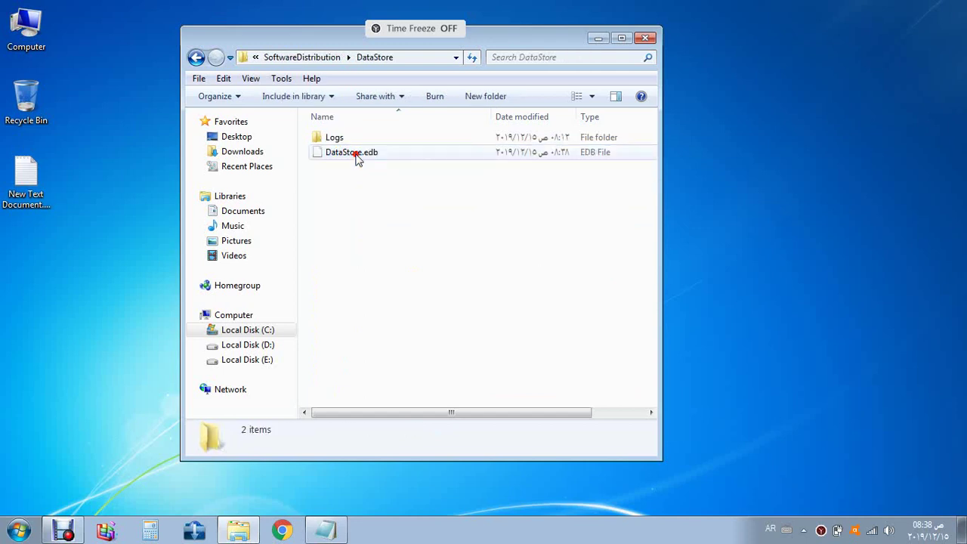
pyautogui.moveTo(313, 205); pyautogui.dragTo(397, 113)
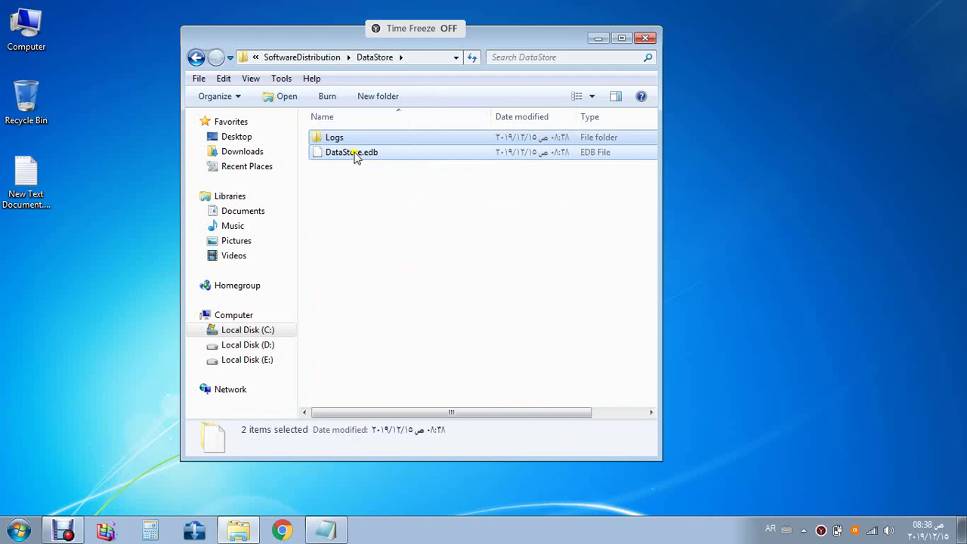
# Step: Select all files and folders in SoftwareDistribution's Download folder, return to the parent folder, and close the window
pyautogui.click(195, 59)
pyautogui.doubleClick(332, 167)
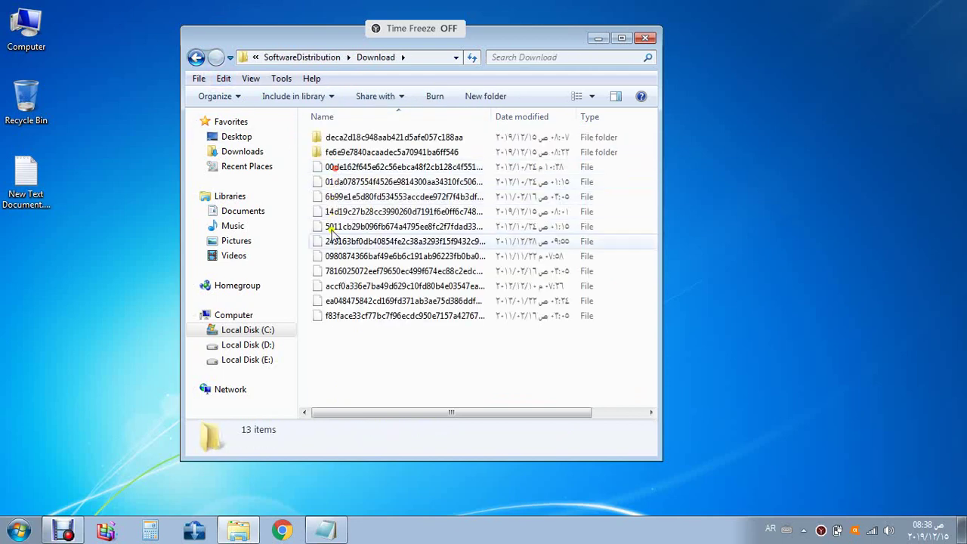
pyautogui.moveTo(333, 347); pyautogui.dragTo(595, 106)
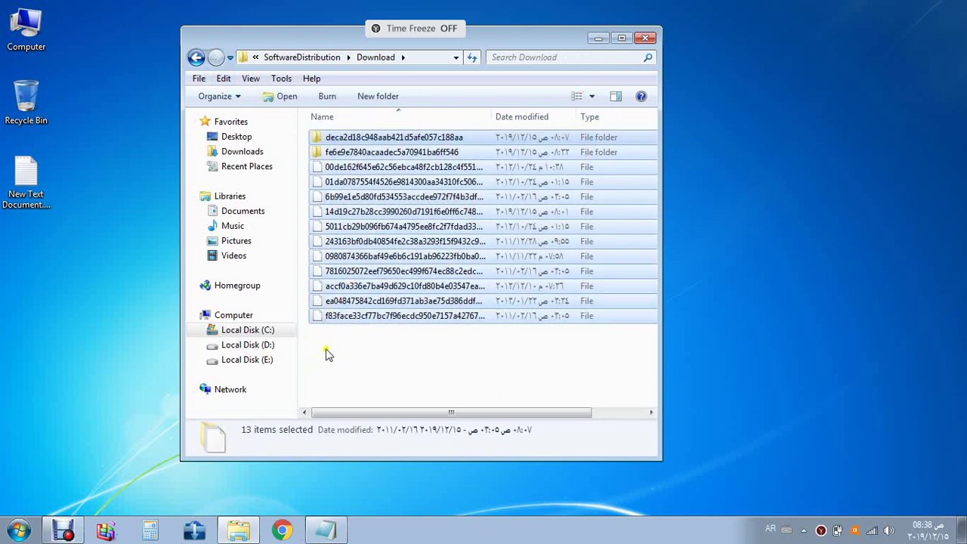
pyautogui.moveTo(327, 353); pyautogui.dragTo(583, 136)
pyautogui.click(196, 58)
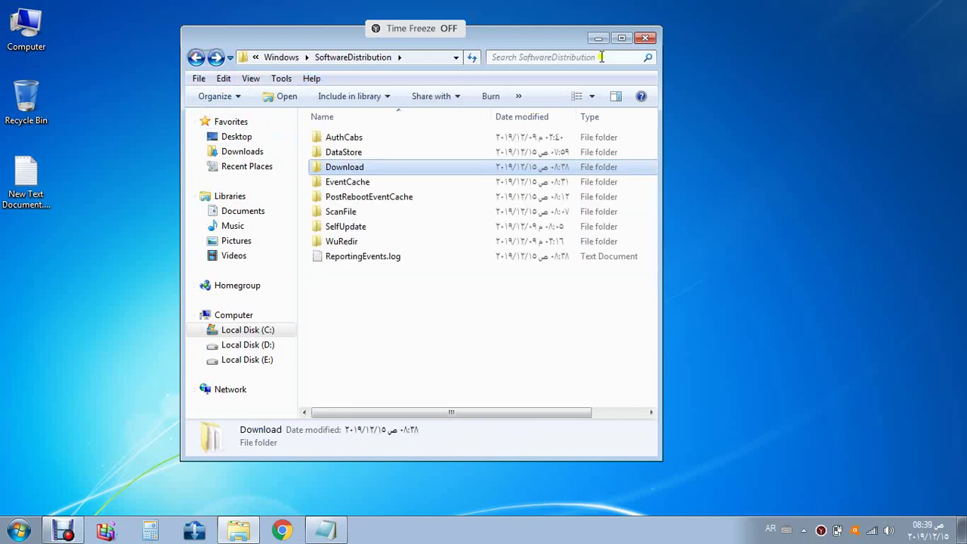
pyautogui.click(645, 38)
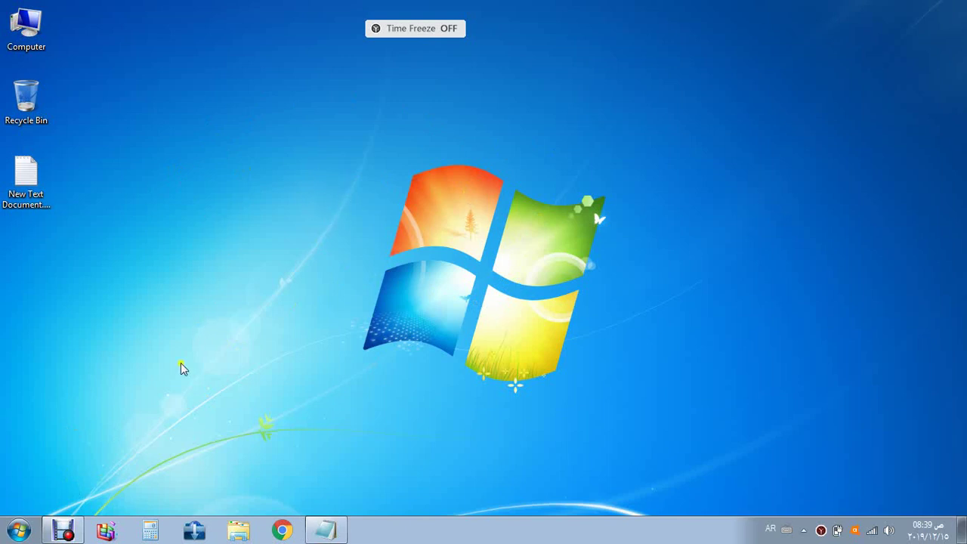
# Step: Reopen the Services console by running services.msc from the Run dialog
pyautogui.click(16, 530)
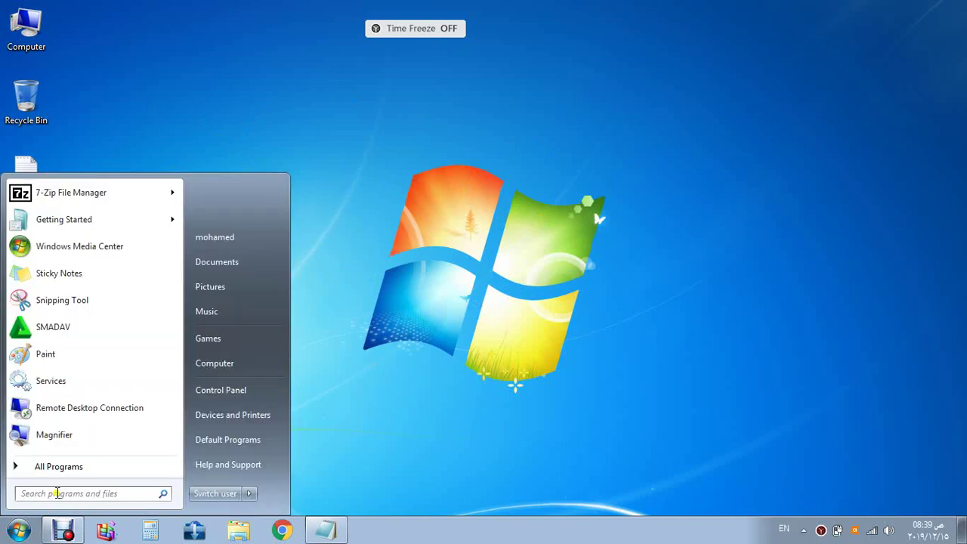
pyautogui.write('run')
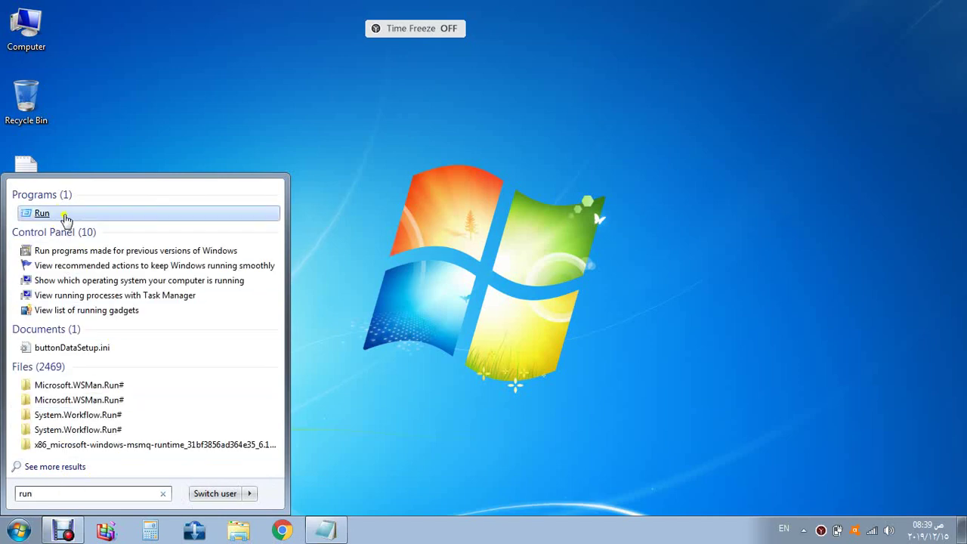
pyautogui.click(61, 215)
pyautogui.click(58, 215)
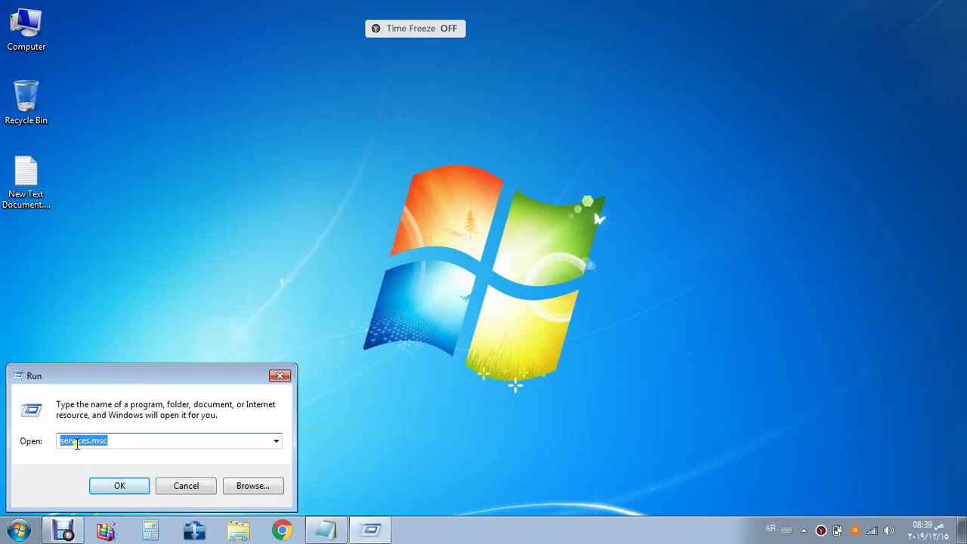
pyautogui.click(117, 485)
pyautogui.click(110, 490)
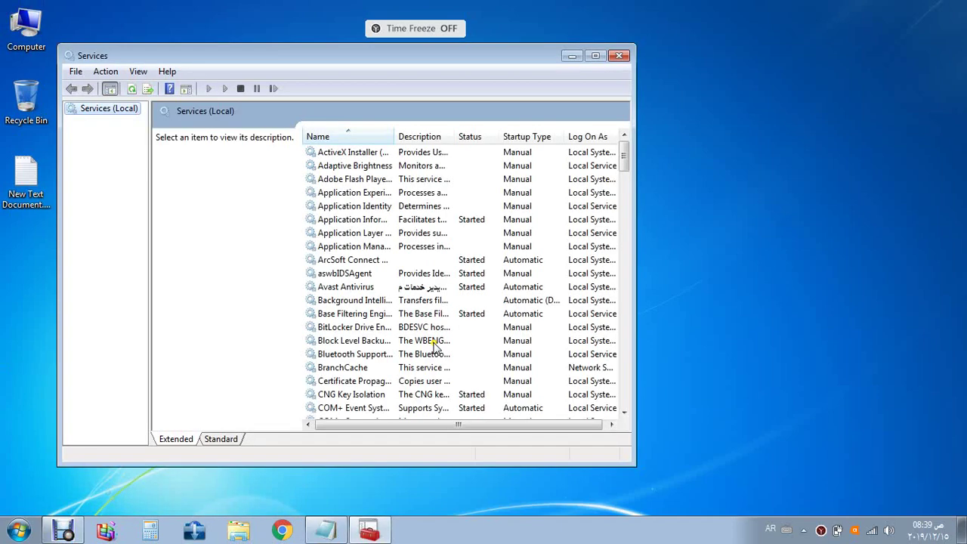
# Step: Hide the console tree, widen the Name column to show full service names, and maximize the Services window
pyautogui.click(110, 88)
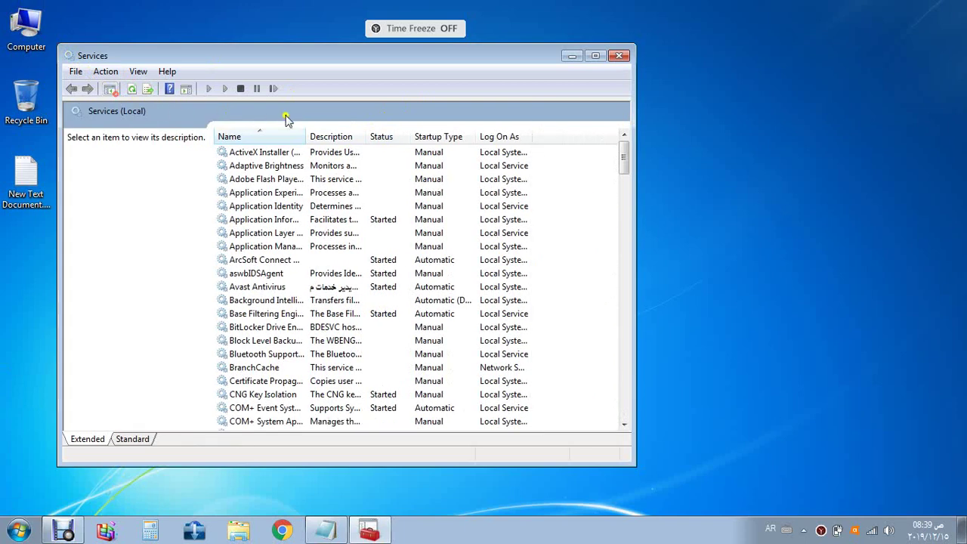
pyautogui.moveTo(305, 138); pyautogui.dragTo(421, 139)
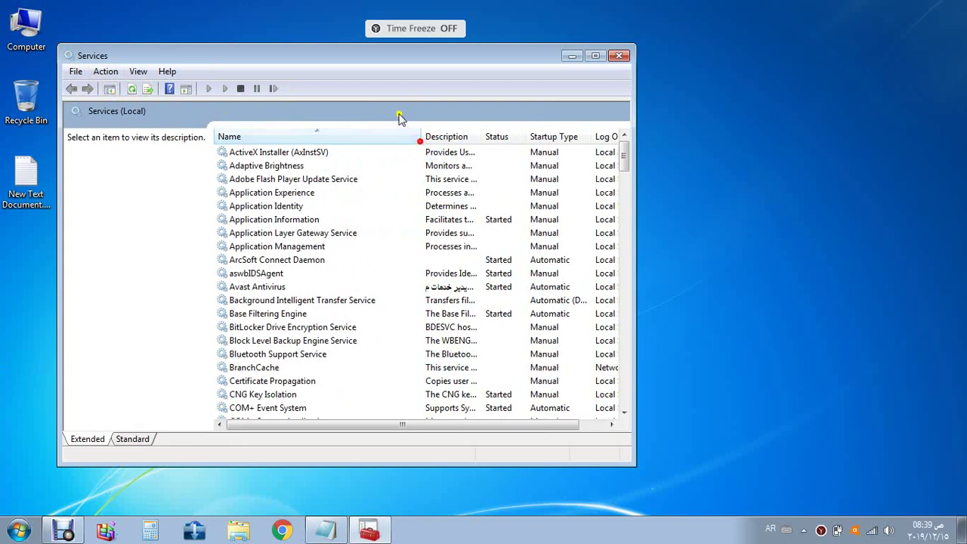
pyautogui.doubleClick(413, 58)
pyautogui.scroll(-1, 345, 238)
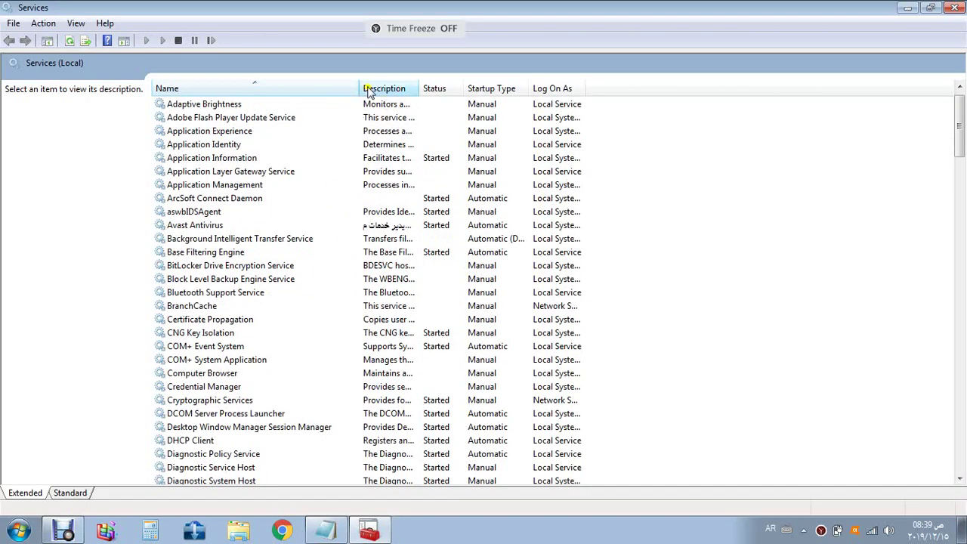
pyautogui.moveTo(354, 89)
pyautogui.mouseDown()
pyautogui.moveTo(312, 89)
pyautogui.moveTo(390, 89)
pyautogui.moveTo(323, 90)
pyautogui.moveTo(378, 92)
pyautogui.moveTo(369, 91)
pyautogui.mouseUp()
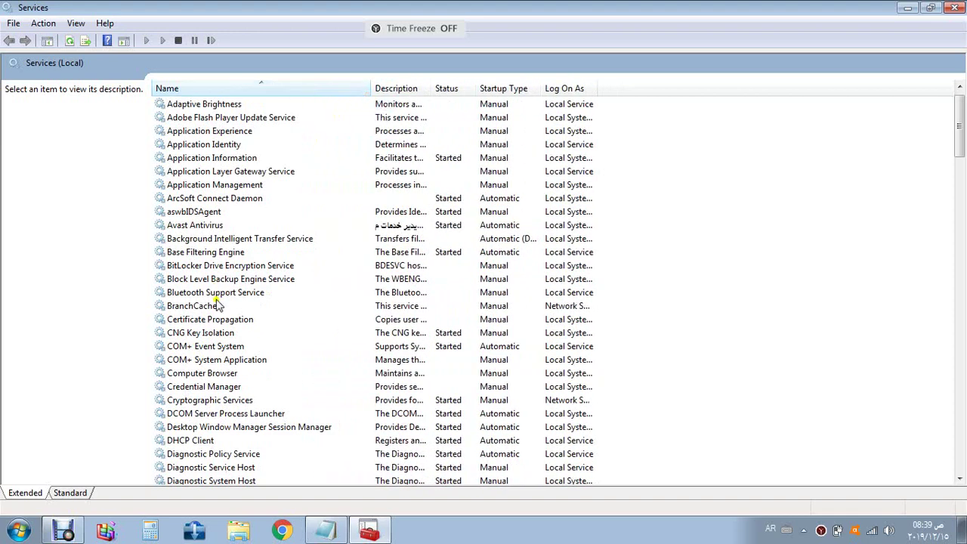
# Step: Start the Background Intelligent Transfer Service
pyautogui.click(215, 238)
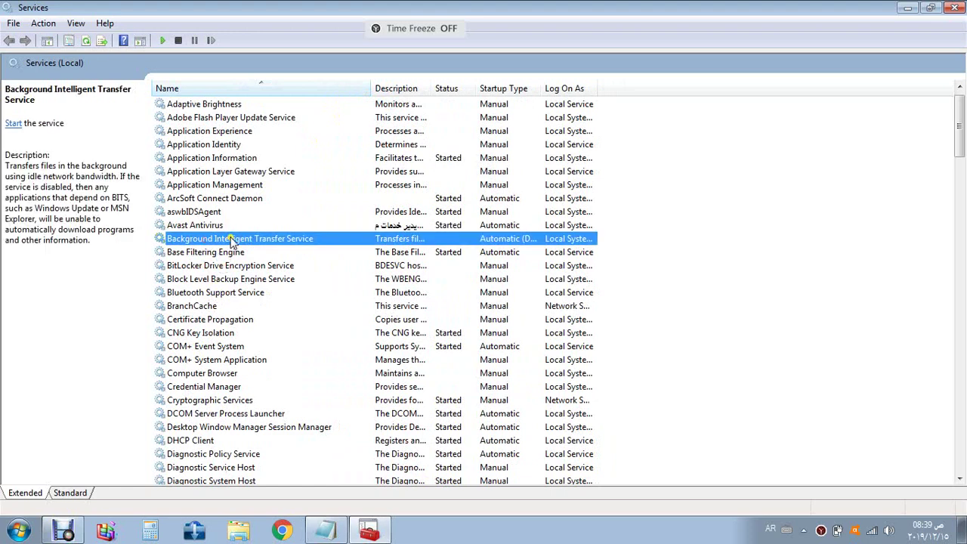
pyautogui.rightClick(231, 238)
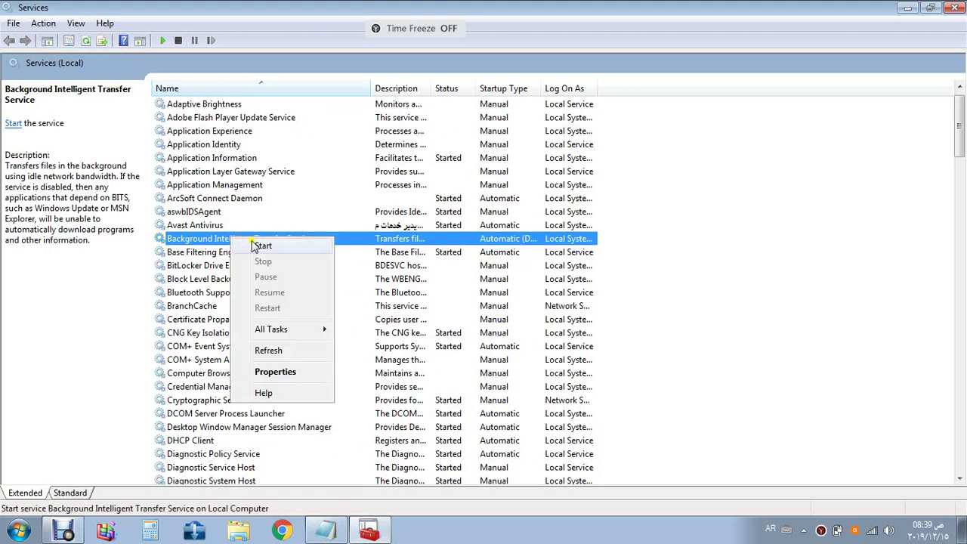
pyautogui.click(263, 247)
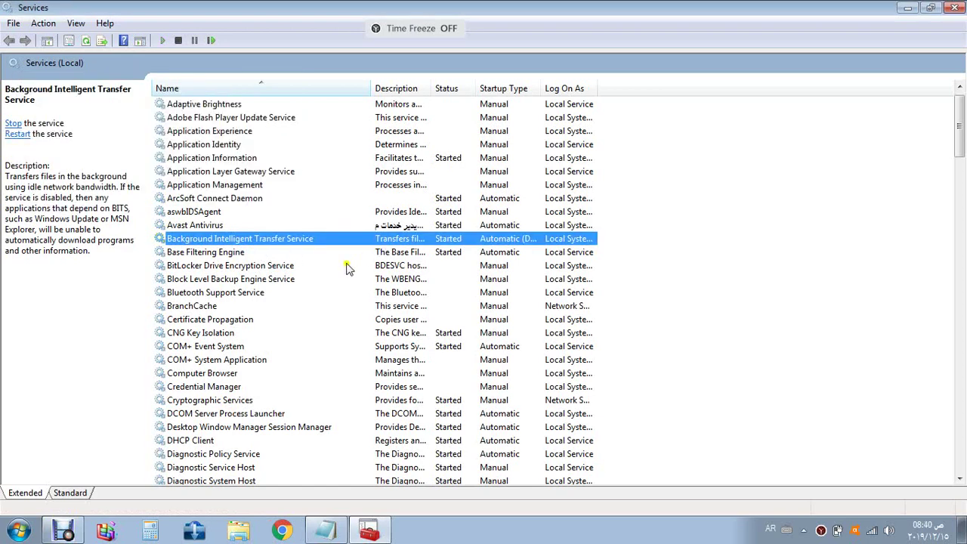
# Step: Start the Windows Update service
pyautogui.scroll(-5, 302, 302)
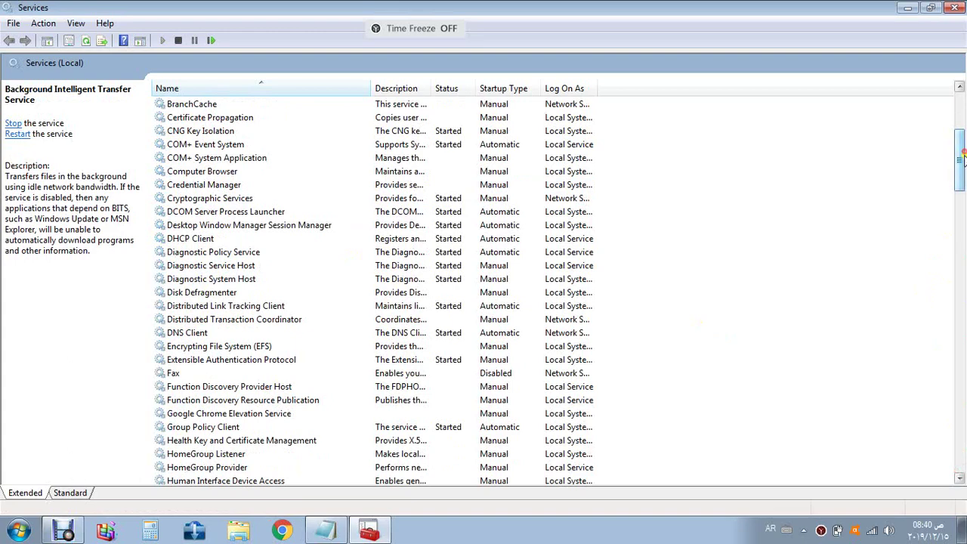
pyautogui.moveTo(962, 160); pyautogui.dragTo(948, 487)
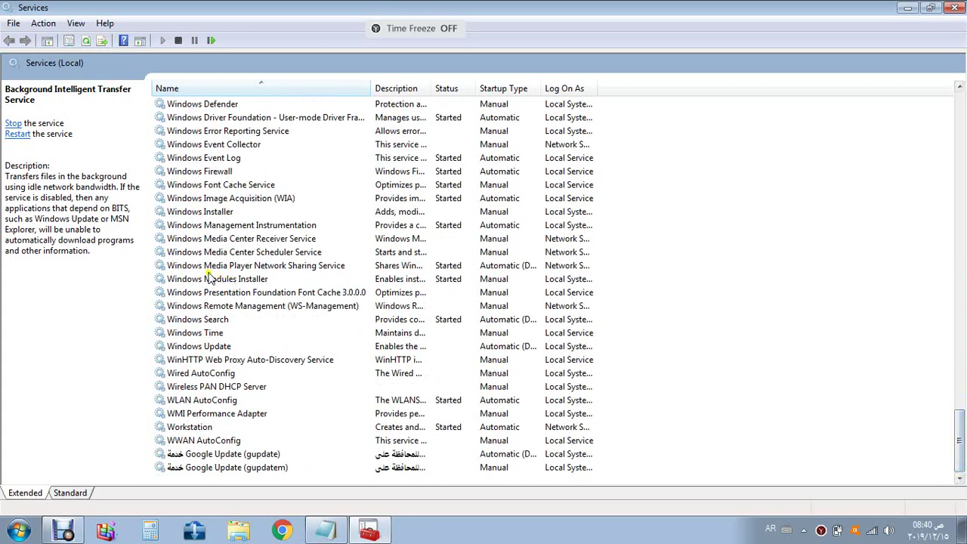
pyautogui.rightClick(225, 347)
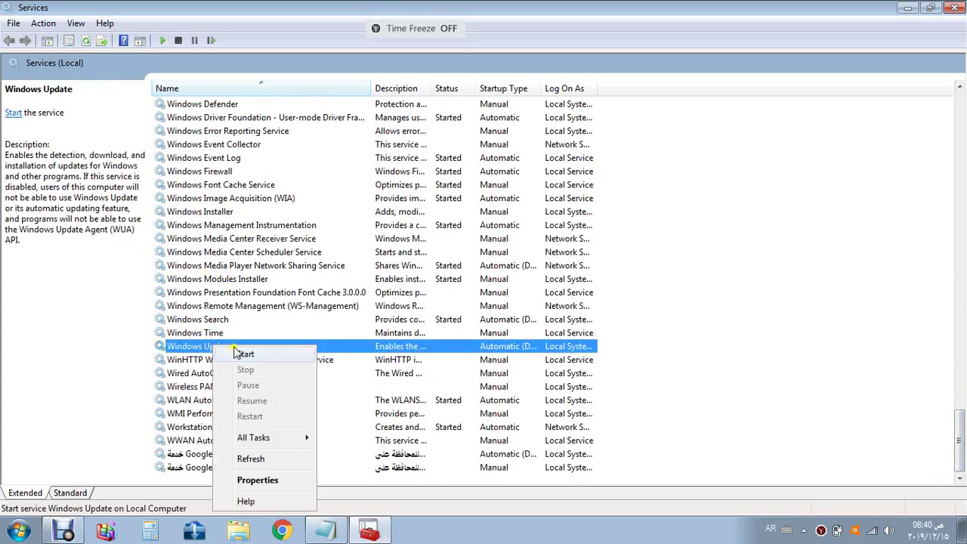
pyautogui.click(196, 351)
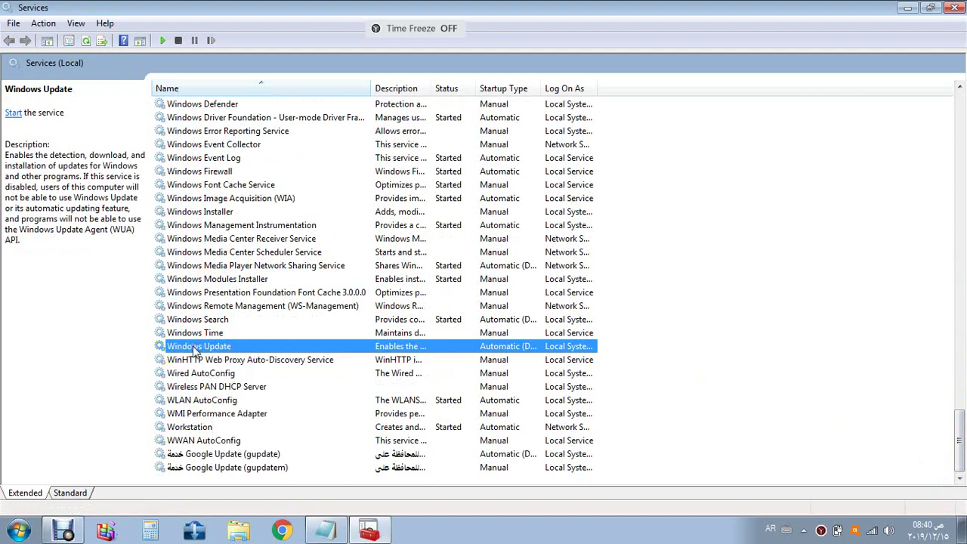
pyautogui.rightClick(195, 349)
pyautogui.click(216, 356)
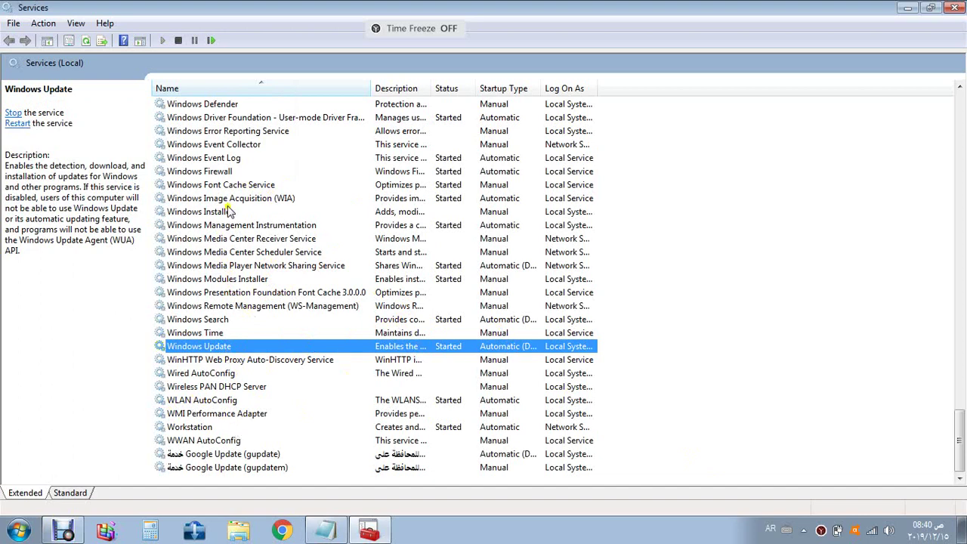
# Step: Look over the Windows services around Windows Update and close the Services console
pyautogui.click(224, 320)
pyautogui.click(267, 240)
pyautogui.click(247, 197)
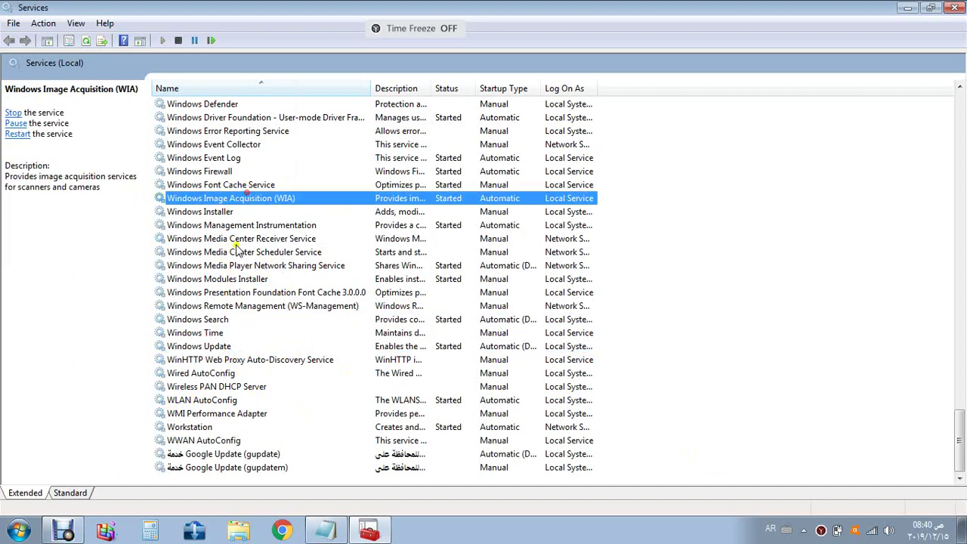
pyautogui.click(220, 213)
pyautogui.click(229, 279)
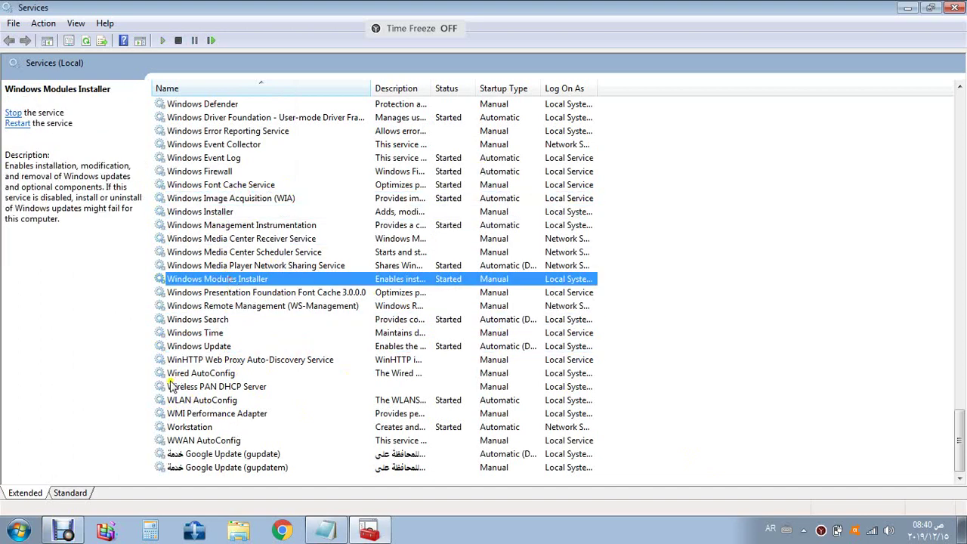
pyautogui.click(206, 348)
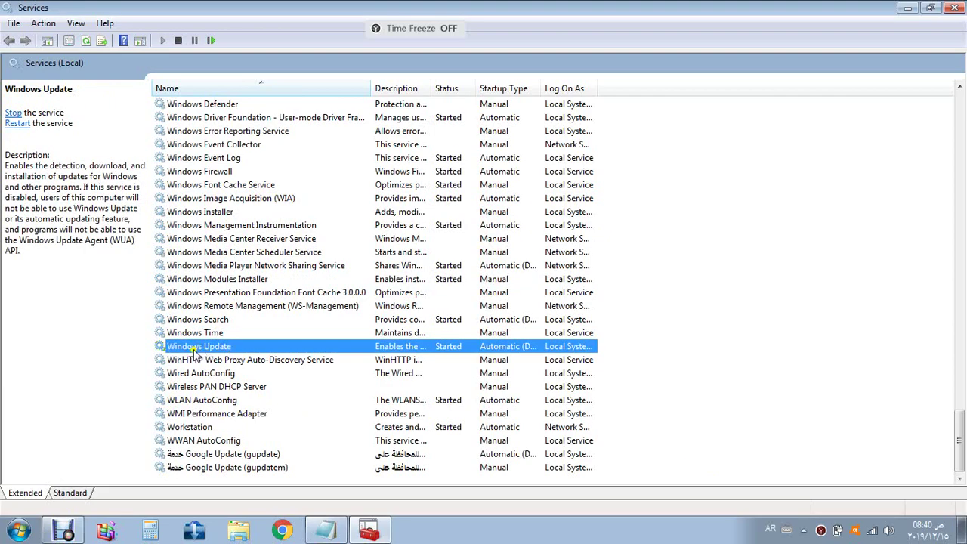
pyautogui.scroll(10, 256, 347)
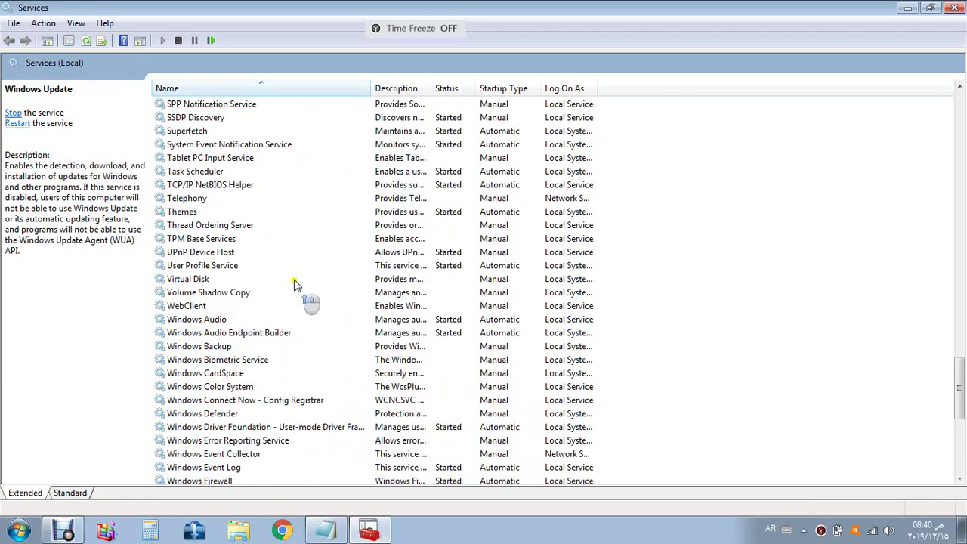
pyautogui.scroll(10, 294, 284)
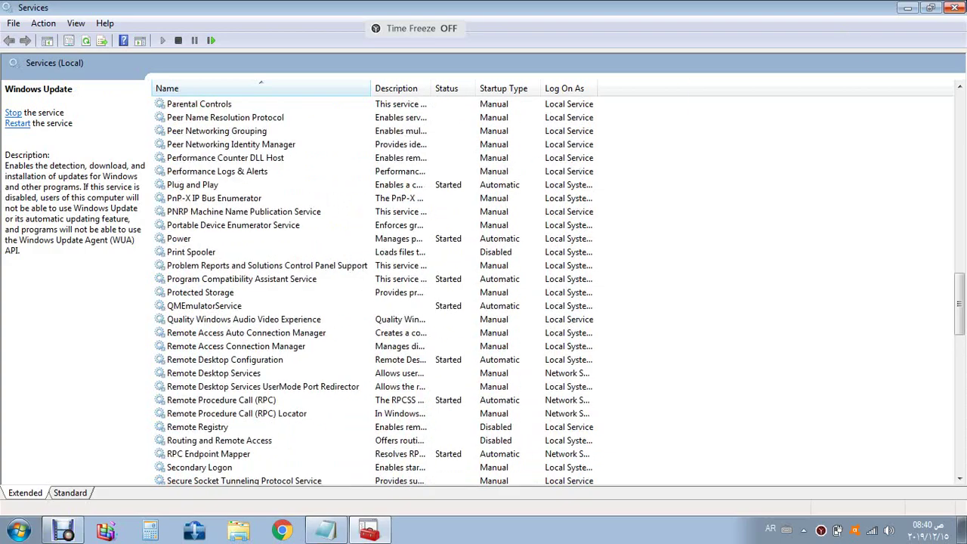
pyautogui.click(955, 8)
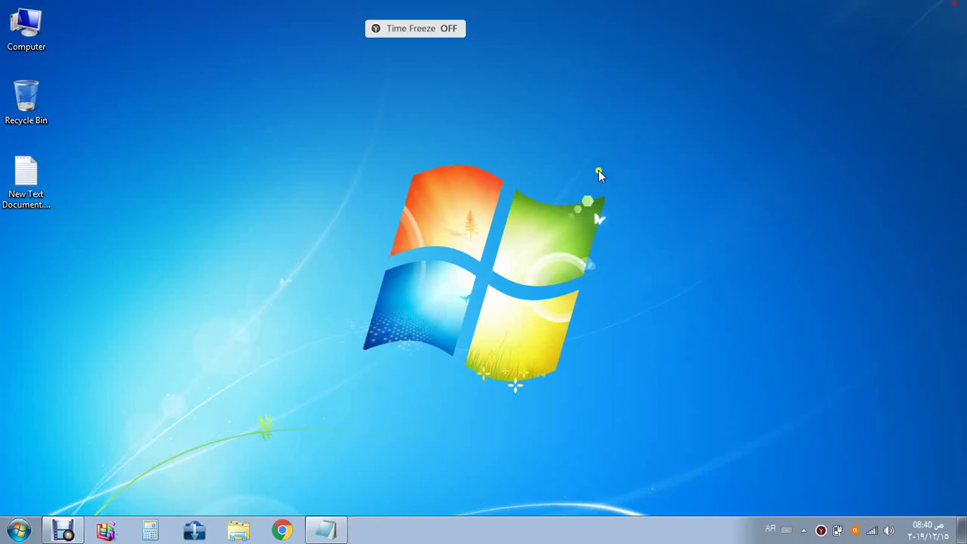
# Step: Show the computer's shutdown options and locate Restart
pyautogui.click(19, 530)
pyautogui.click(250, 493)
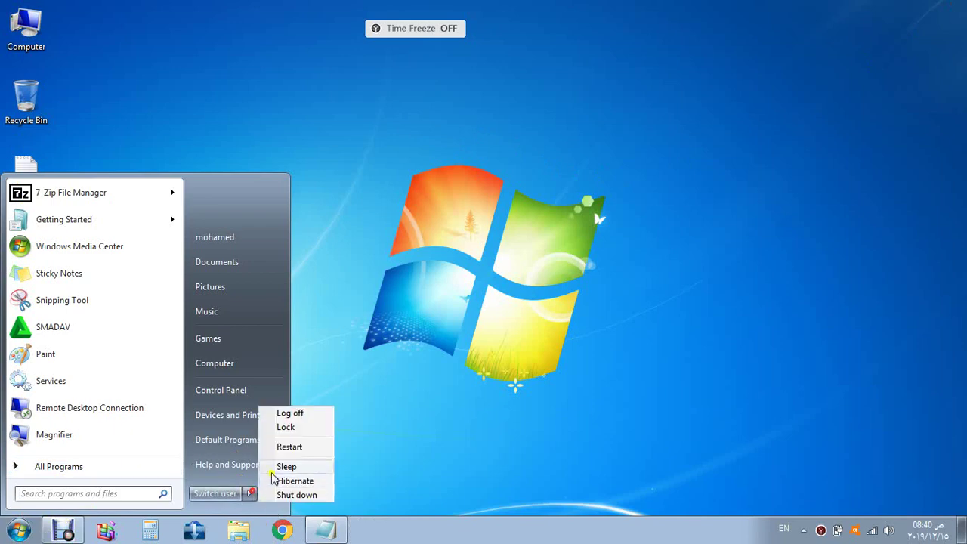
pyautogui.click(304, 451)
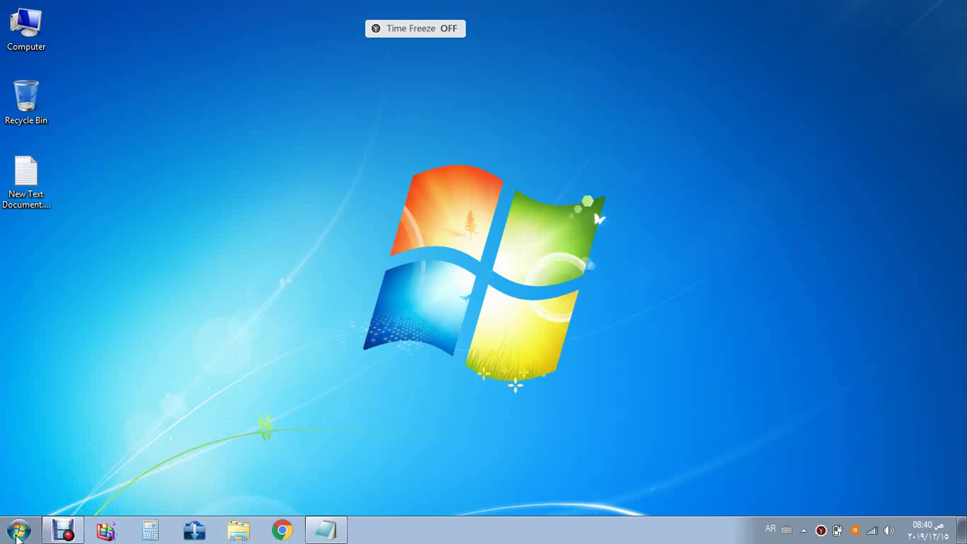
pyautogui.click(18, 532)
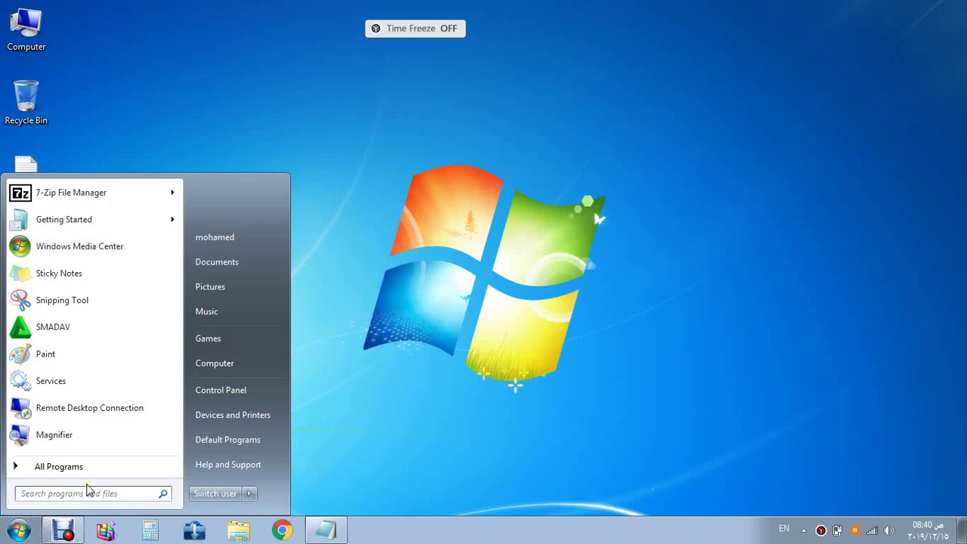
pyautogui.write('exp')
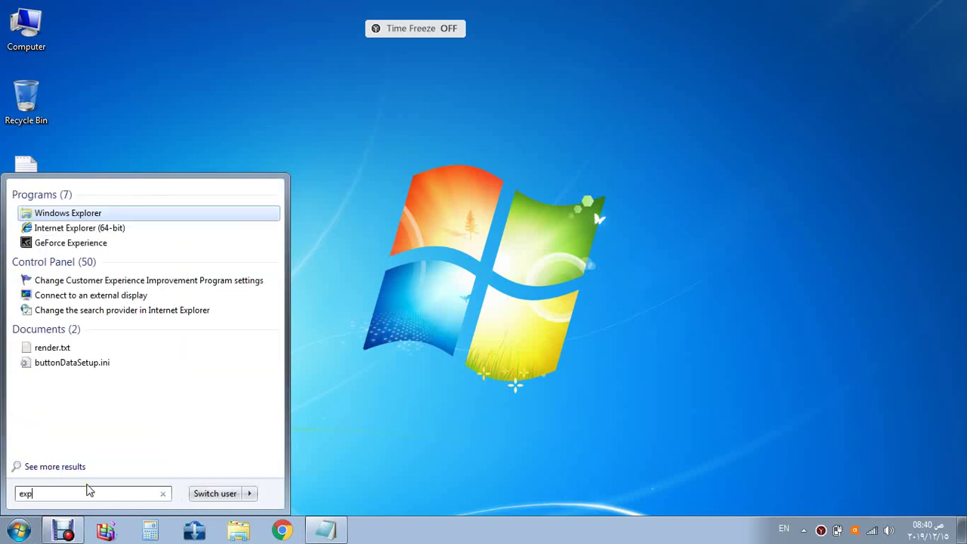
pyautogui.write('lo')
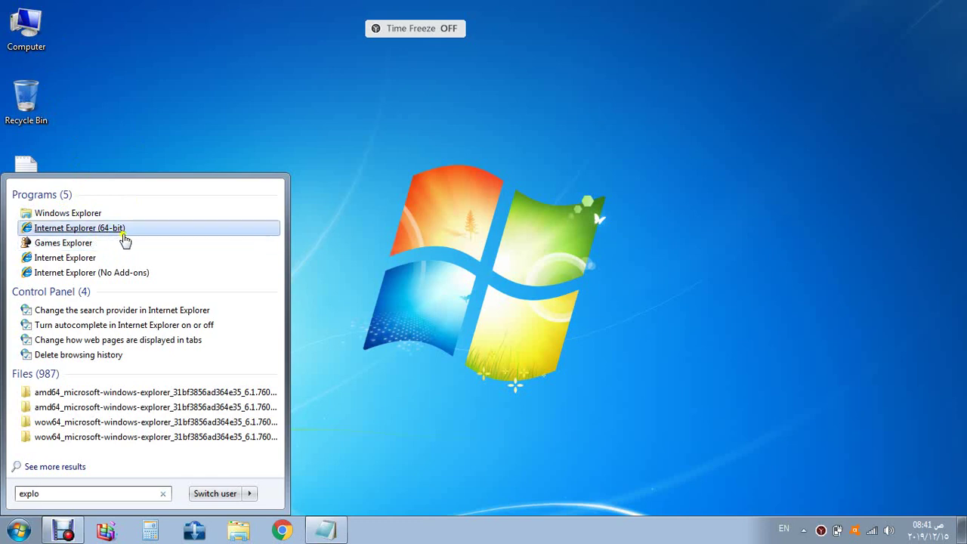
# Step: Check the system type in the computer's properties and close the System window
pyautogui.click(27, 26)
pyautogui.rightClick(28, 24)
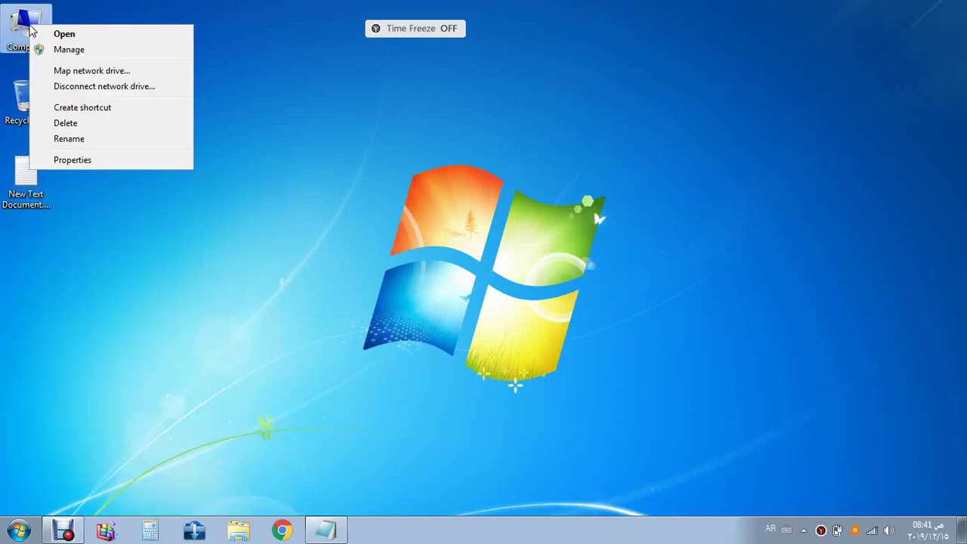
pyautogui.click(103, 162)
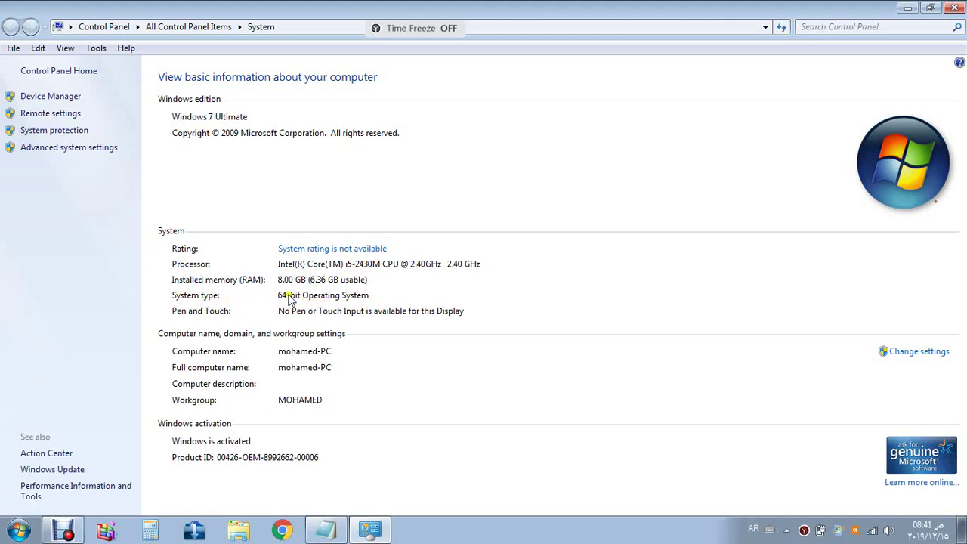
pyautogui.click(954, 8)
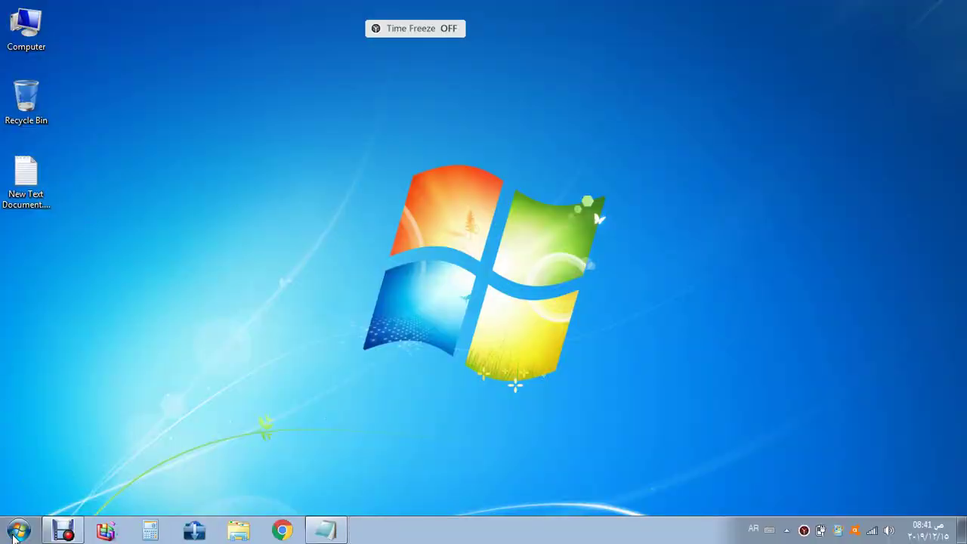
# Step: Search for "explorer", launch Internet Explorer (64-bit), decline making it the default browser, and maximize its window
pyautogui.click(15, 533)
pyautogui.click(15, 533)
pyautogui.click(15, 533)
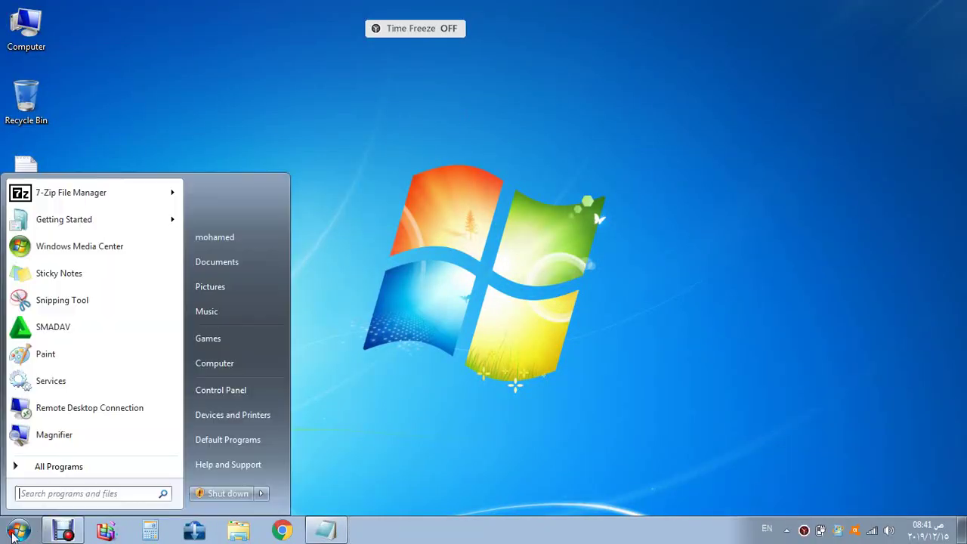
pyautogui.write('explor')
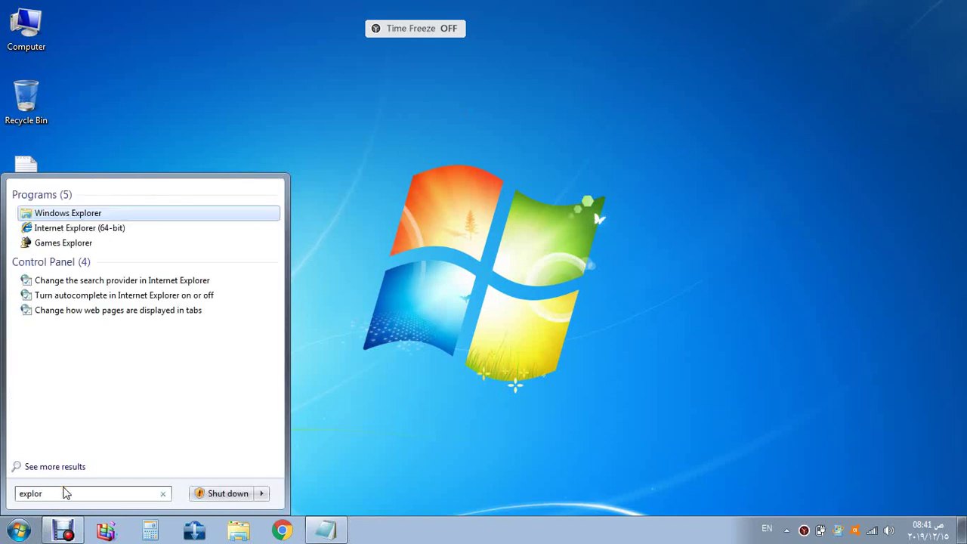
pyautogui.write('er')
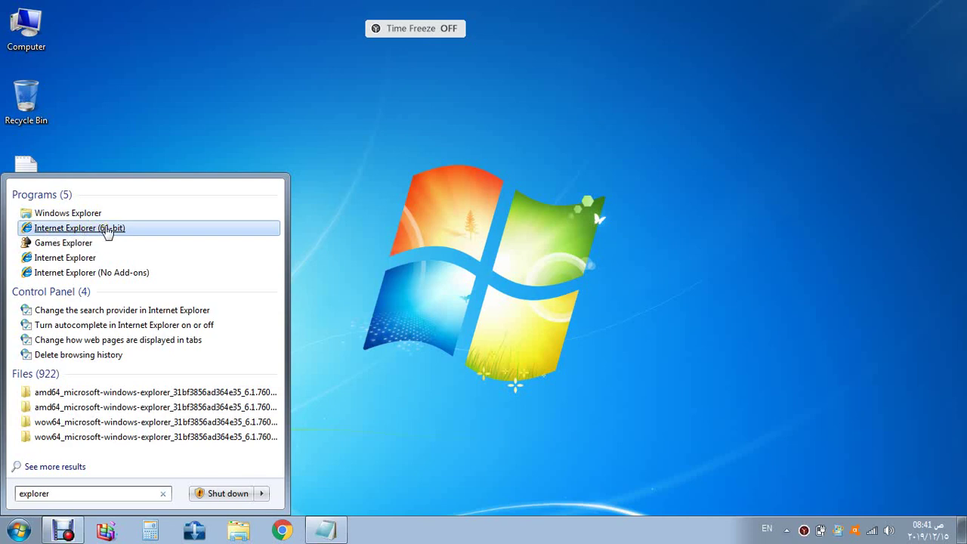
pyautogui.click(98, 229)
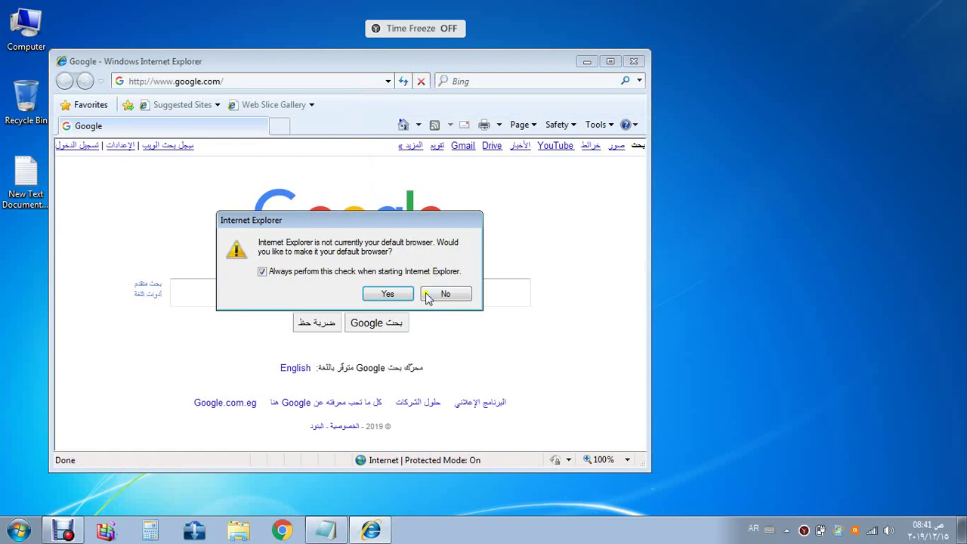
pyautogui.click(439, 295)
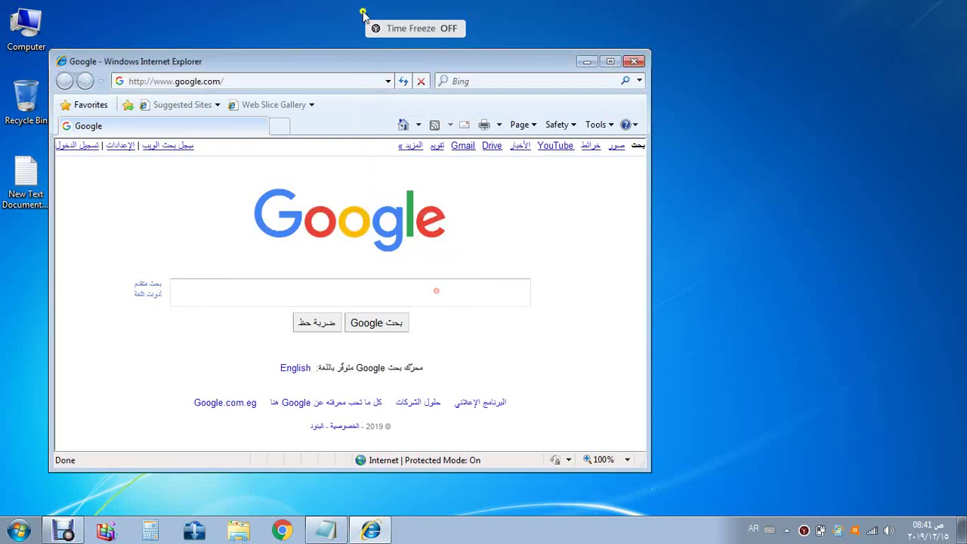
pyautogui.doubleClick(382, 61)
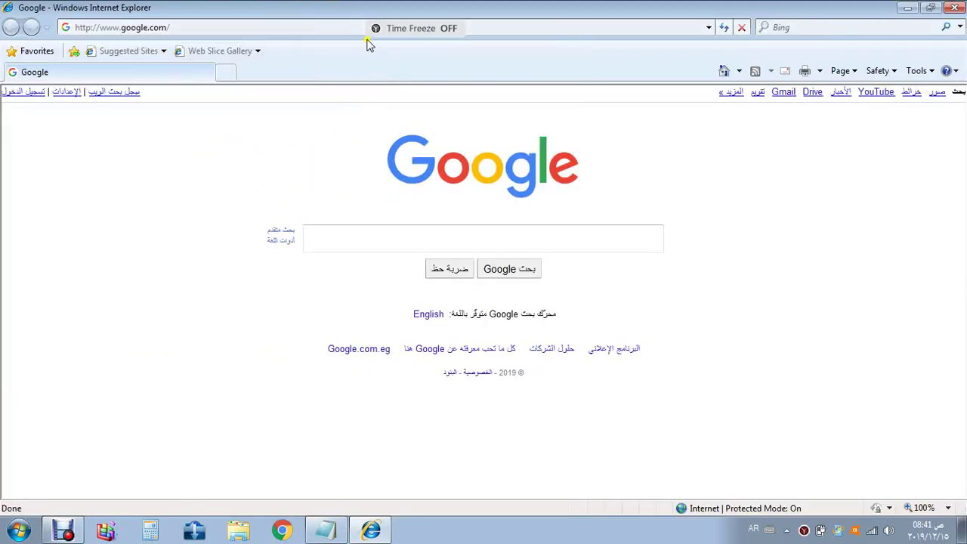
# Step: Go to catalog.update.microsoft.com in Internet Explorer, with the keyboard language switched to English
pyautogui.click(186, 30)
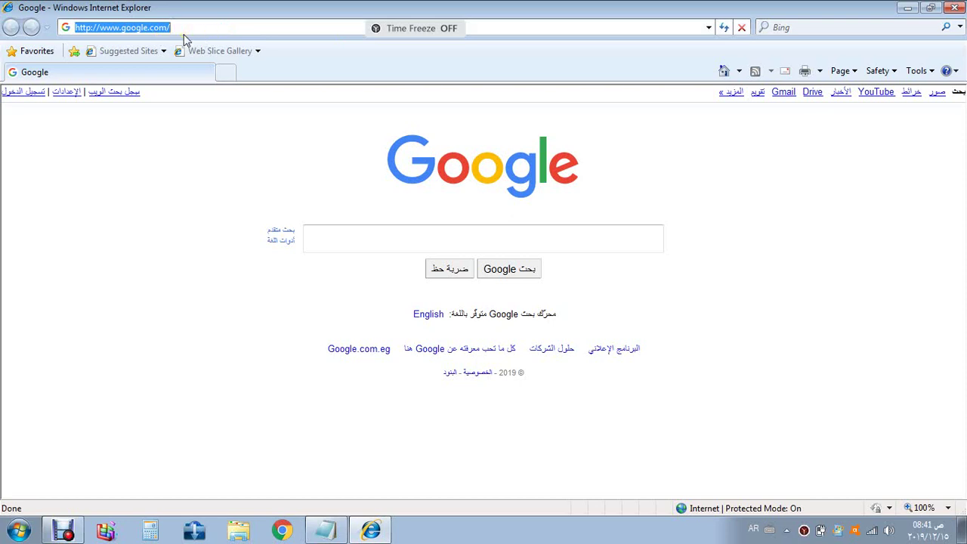
pyautogui.press('BackSpace')
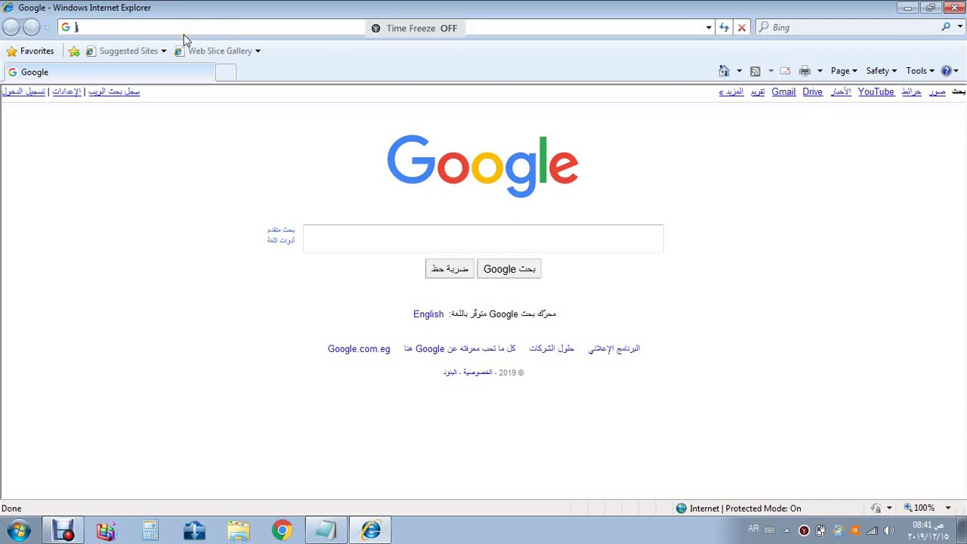
pyautogui.write('g')
pyautogui.press('BackSpace')
pyautogui.hotkey('alt', 'shift')
pyautogui.write('catl')
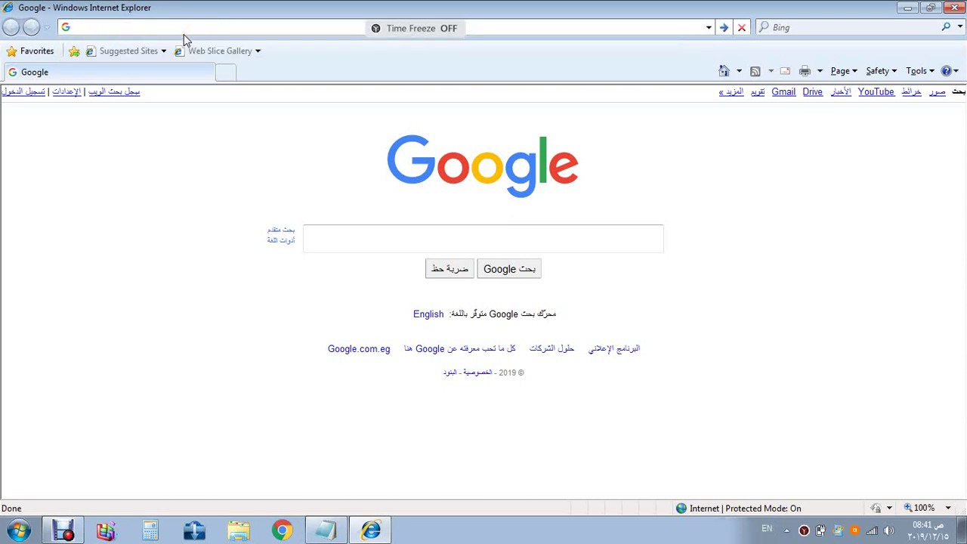
pyautogui.press('BackSpace')
pyautogui.write('atalog.u')
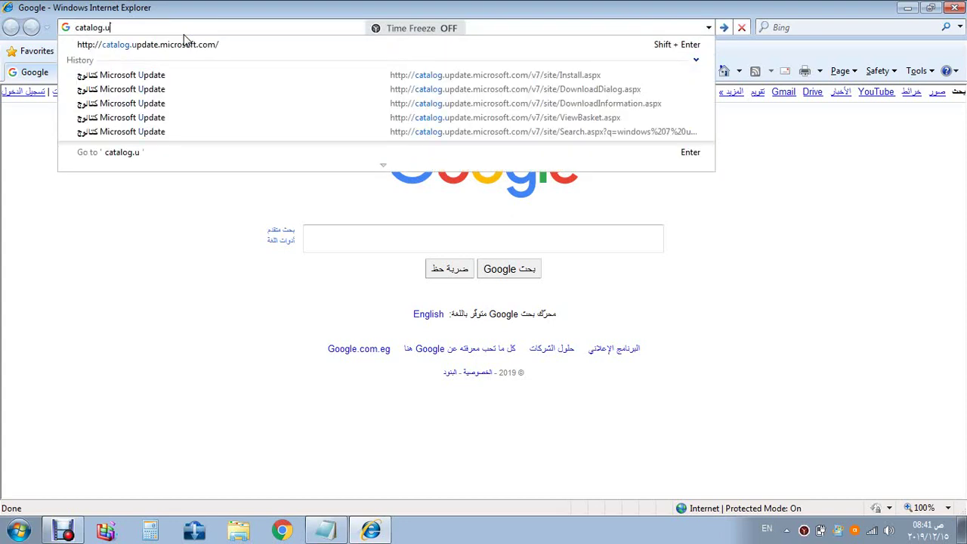
pyautogui.write('pdate.')
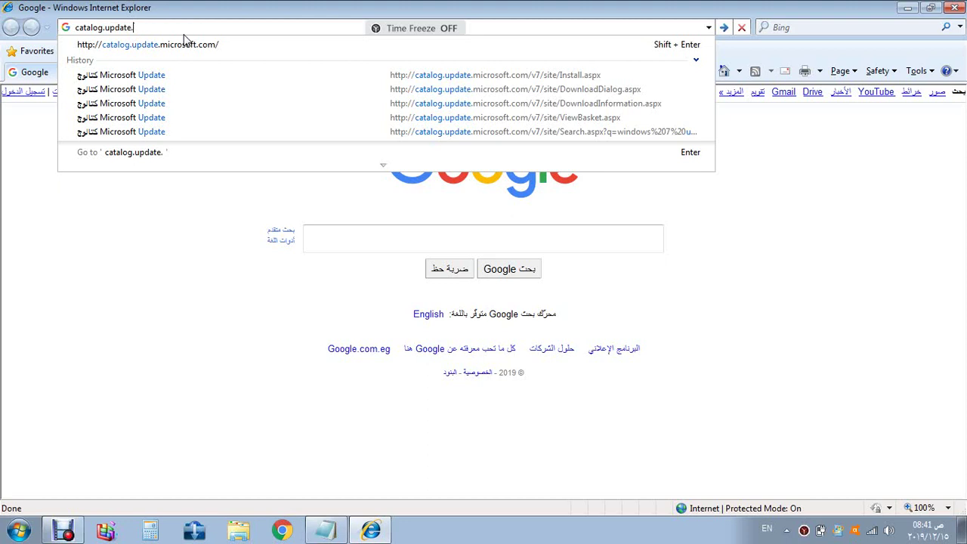
pyautogui.write('microsoft.com')
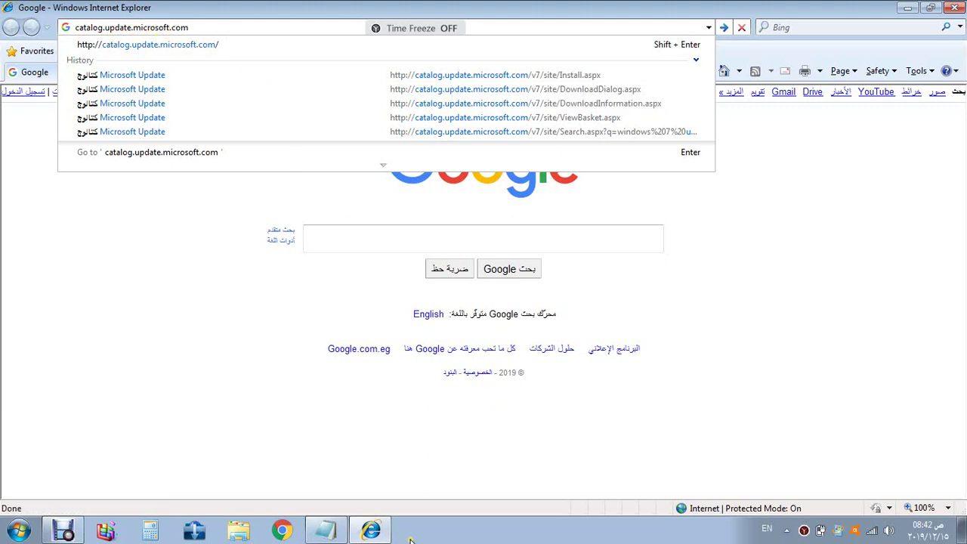
pyautogui.press('Return')
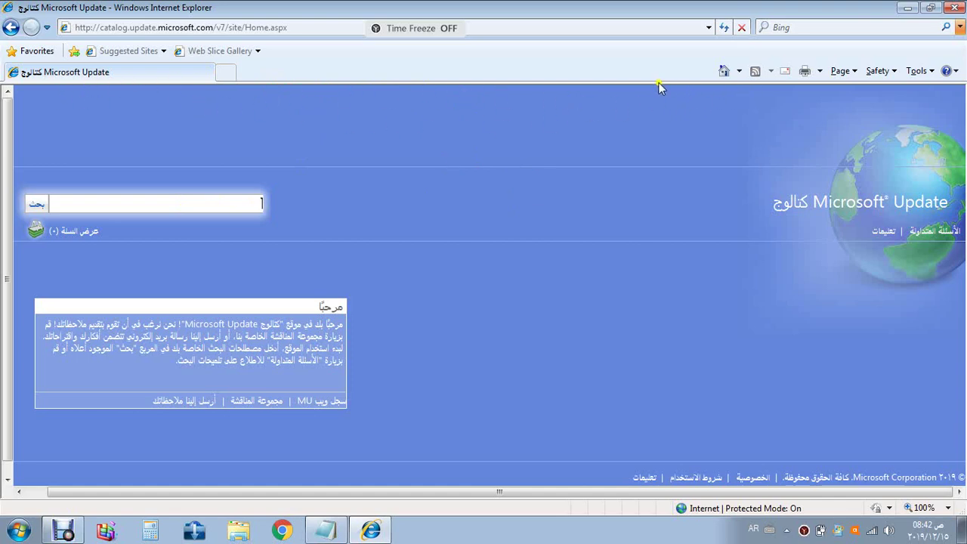
# Step: Minimize the browser, check the Windows edition in the computer's properties, and close the System window
pyautogui.click(330, 99)
pyautogui.click(906, 8)
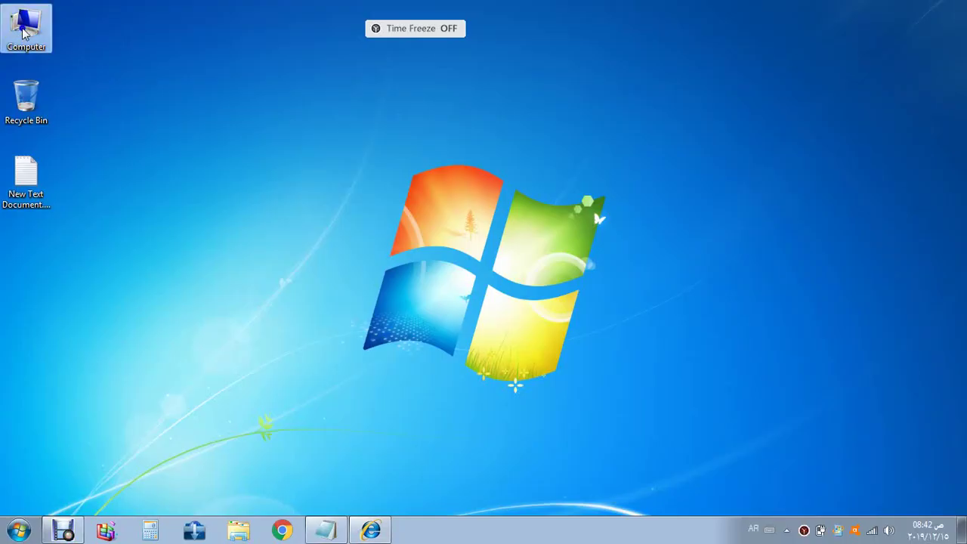
pyautogui.rightClick(22, 28)
pyautogui.click(65, 163)
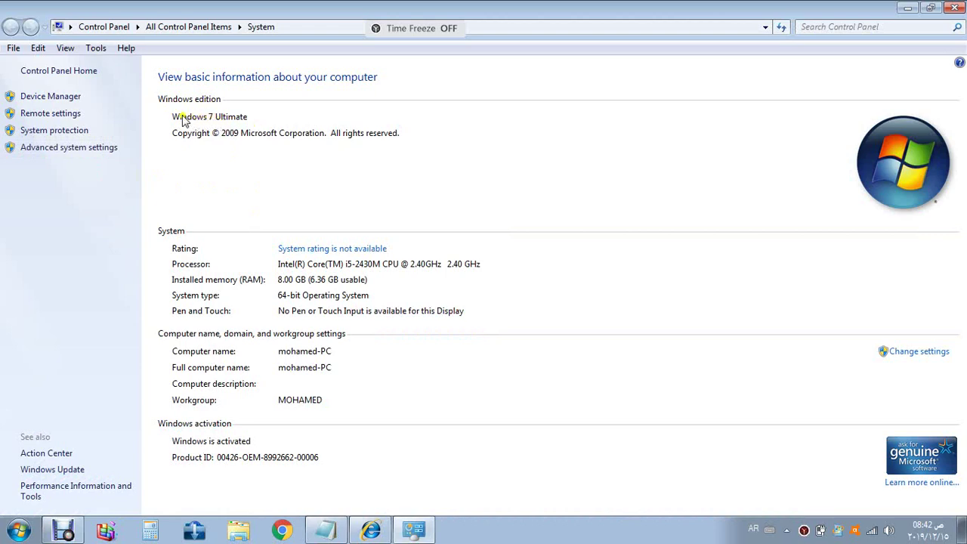
pyautogui.click(957, 7)
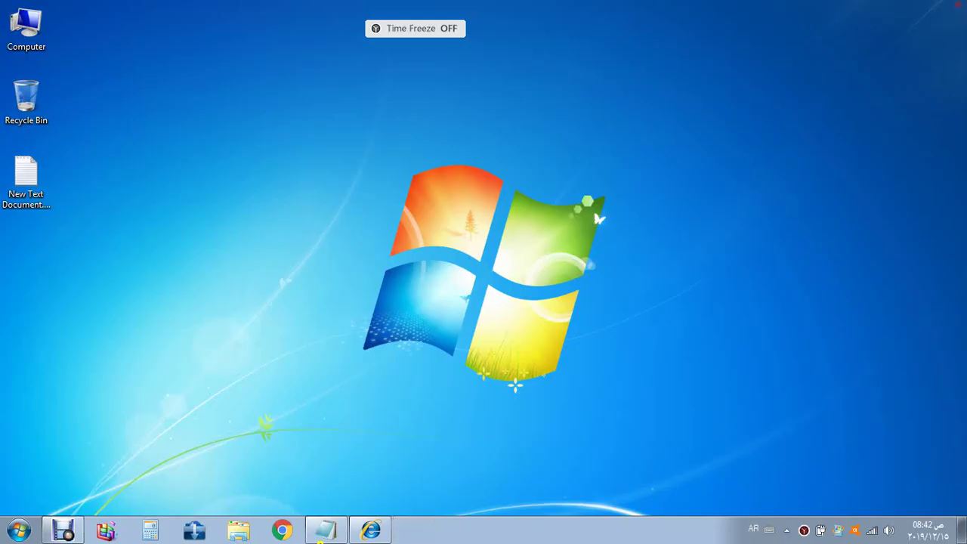
# Step: Return to Internet Explorer and search the Microsoft Update Catalog for "windows 7 update"
pyautogui.click(371, 529)
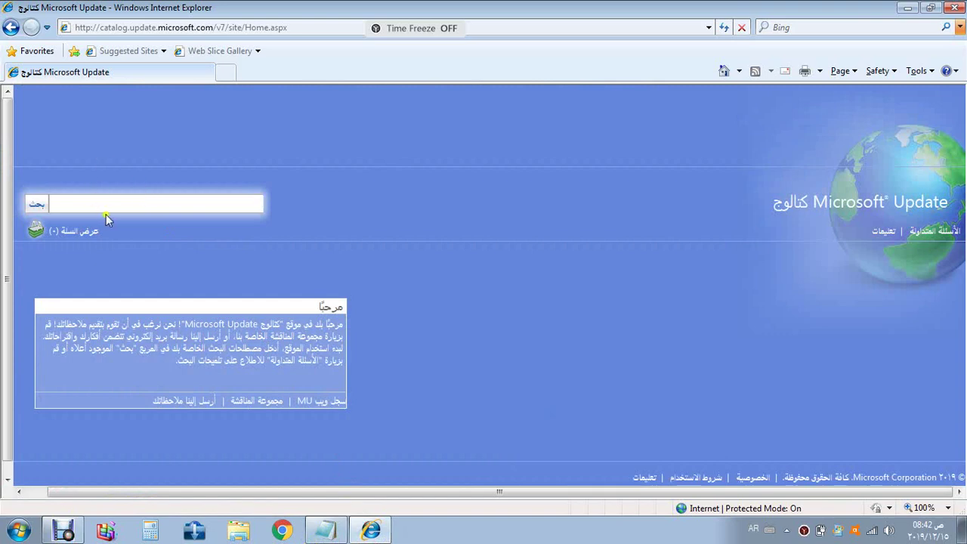
pyautogui.click(119, 205)
pyautogui.hotkey('alt', 'shift')
pyautogui.write('wind')
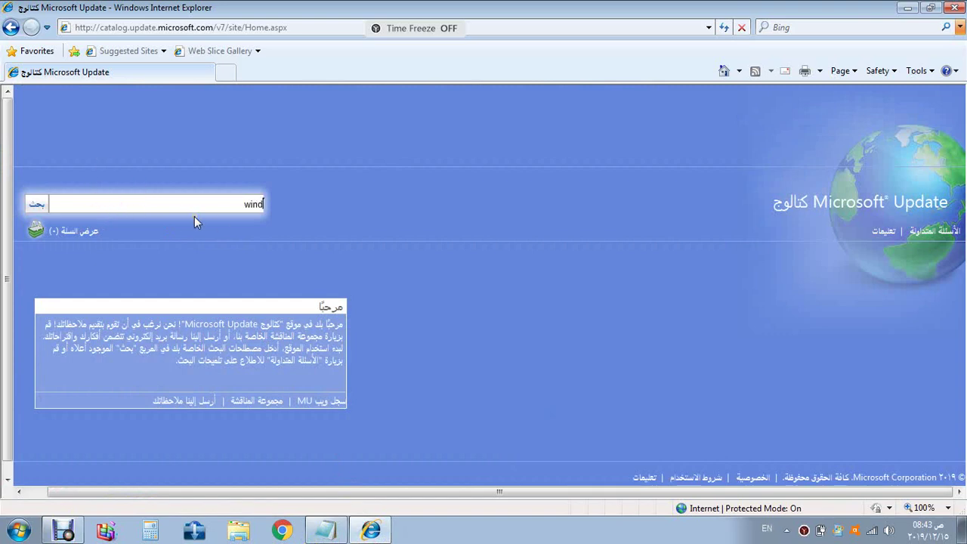
pyautogui.write('ows 7 update')
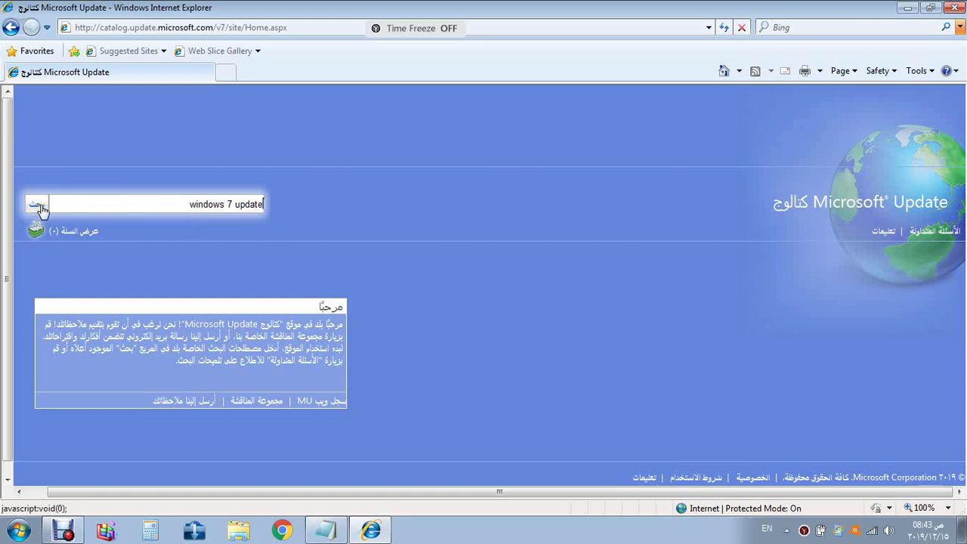
pyautogui.click(230, 205)
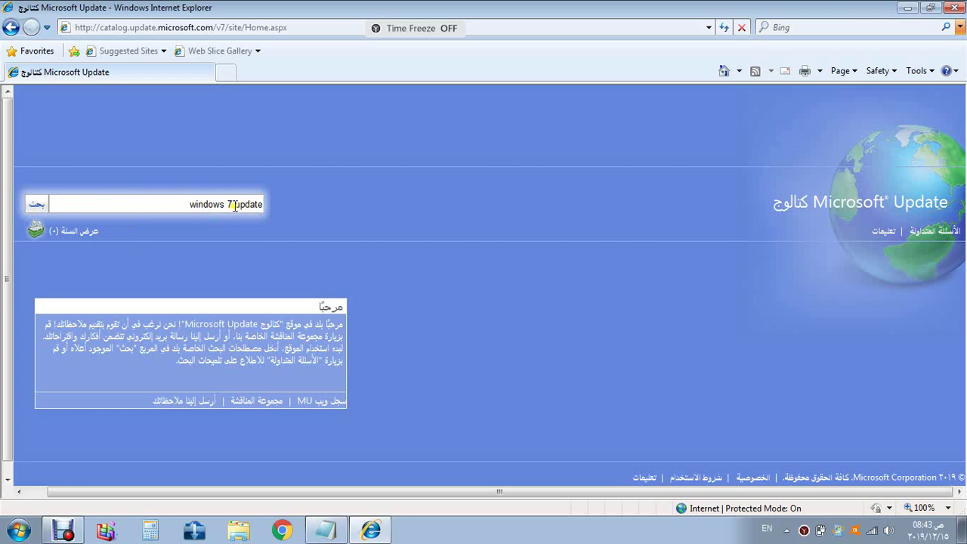
pyautogui.click(41, 203)
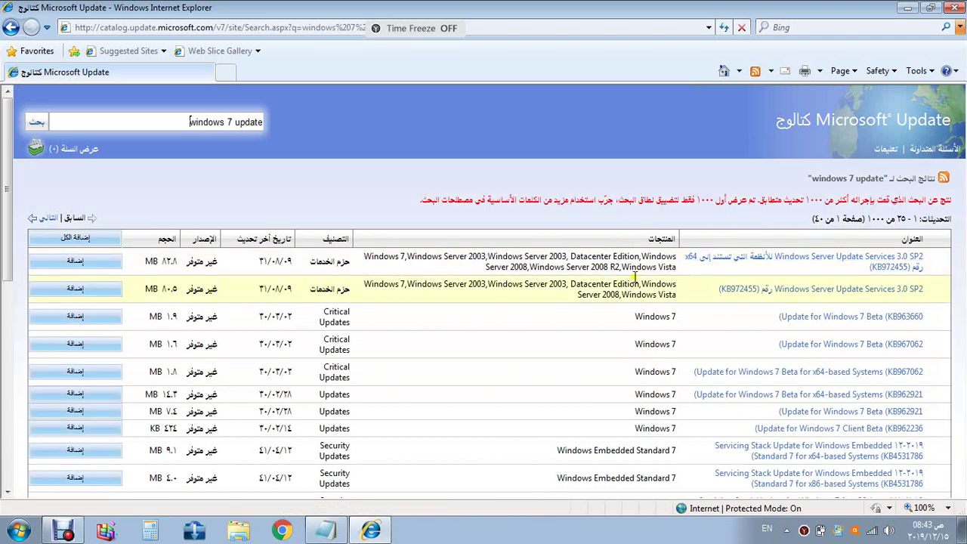
# Step: Add the three Windows 7 Beta critical updates to the basket: KB963660, KB967062, and KB967062 for x64-based systems
pyautogui.scroll(-1, 562, 290)
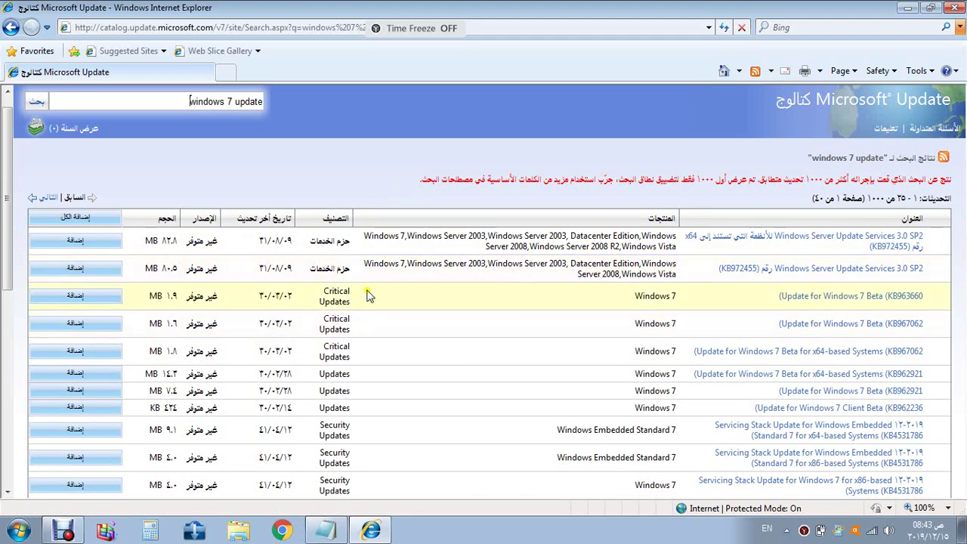
pyautogui.scroll(-1, 365, 307)
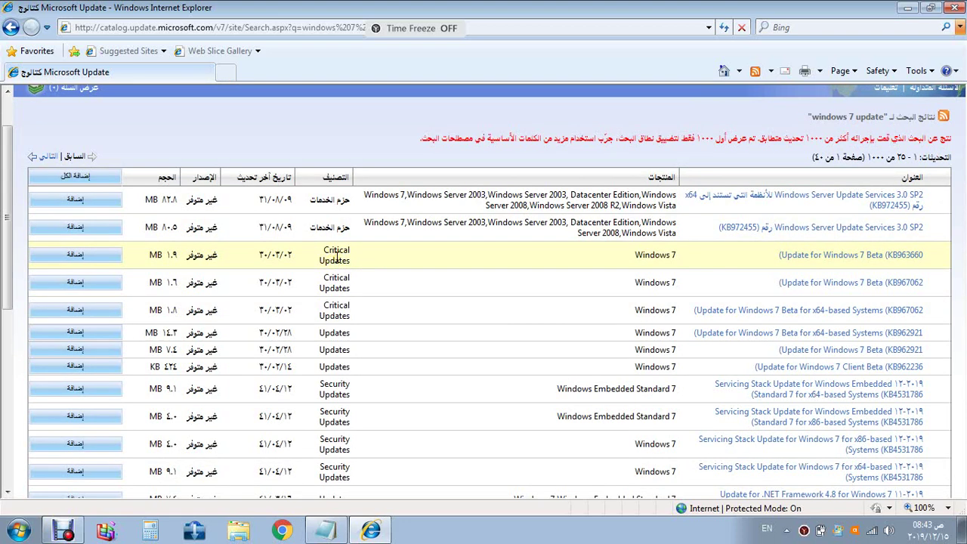
pyautogui.scroll(-1, 340, 253)
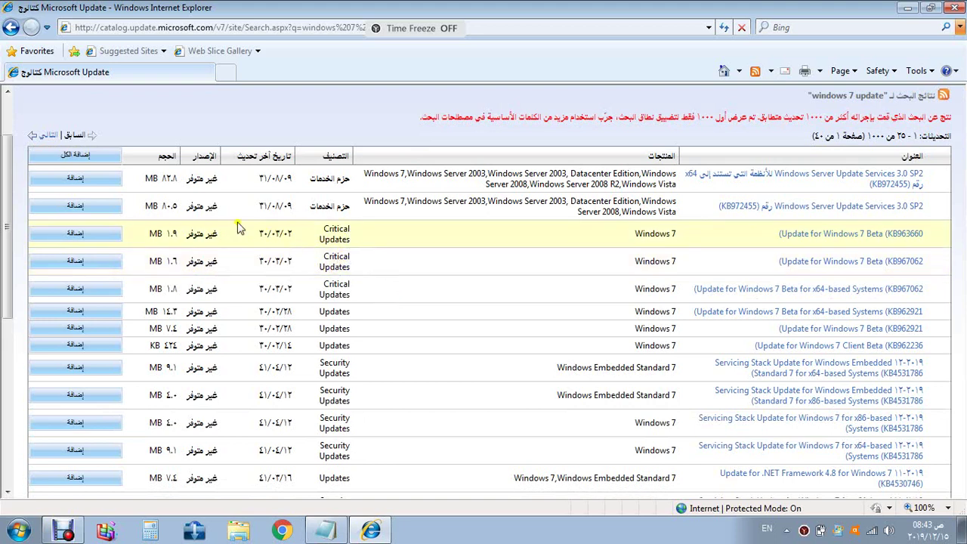
pyautogui.click(89, 234)
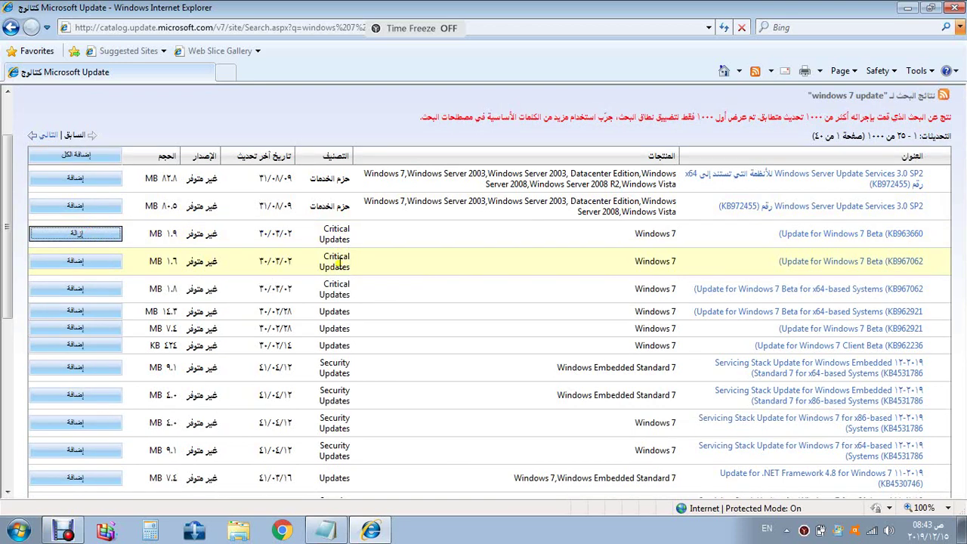
pyautogui.click(89, 259)
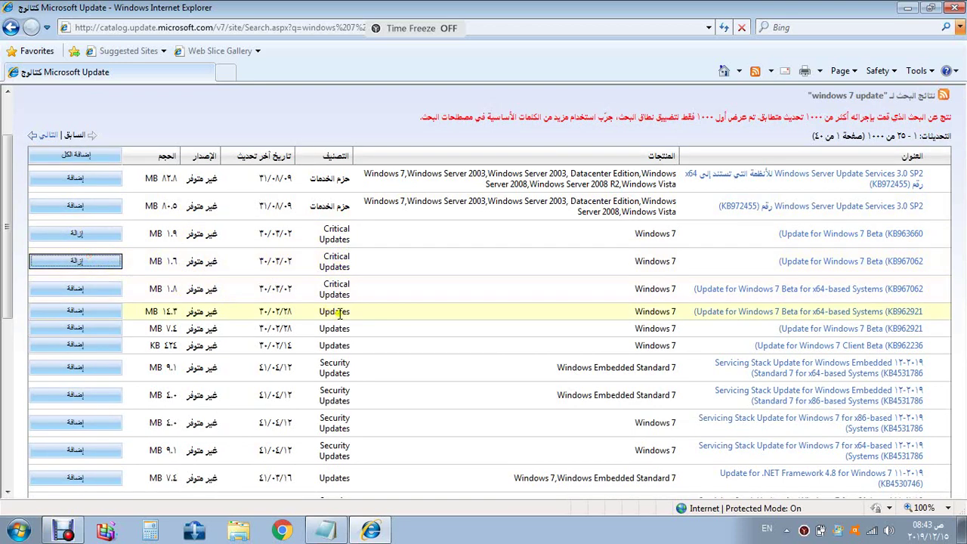
pyautogui.click(66, 290)
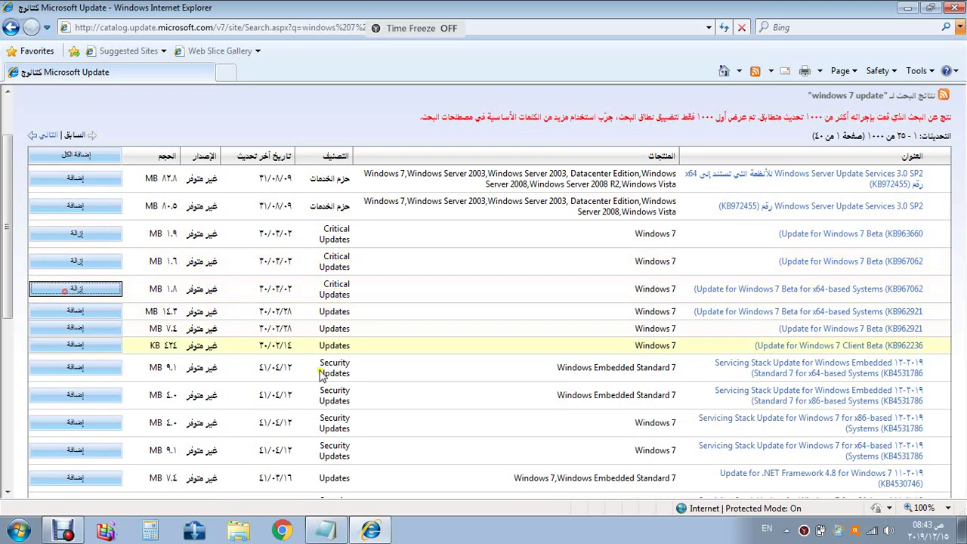
# Step: Add the four 12-2019 servicing stack updates (KB4531786) for Windows Embedded Standard 7 and Windows 7, both x64 and x86, to the basket
pyautogui.scroll(-2, 337, 355)
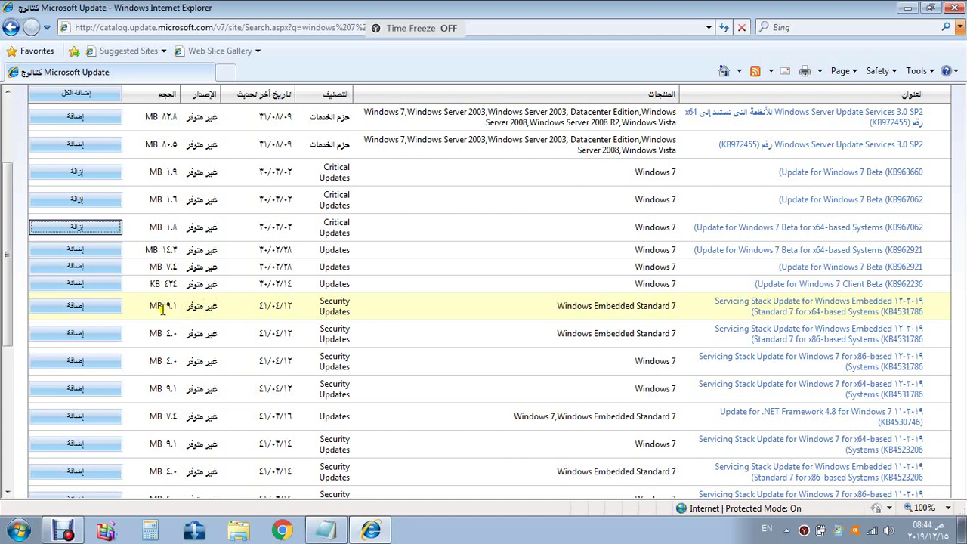
pyautogui.click(111, 311)
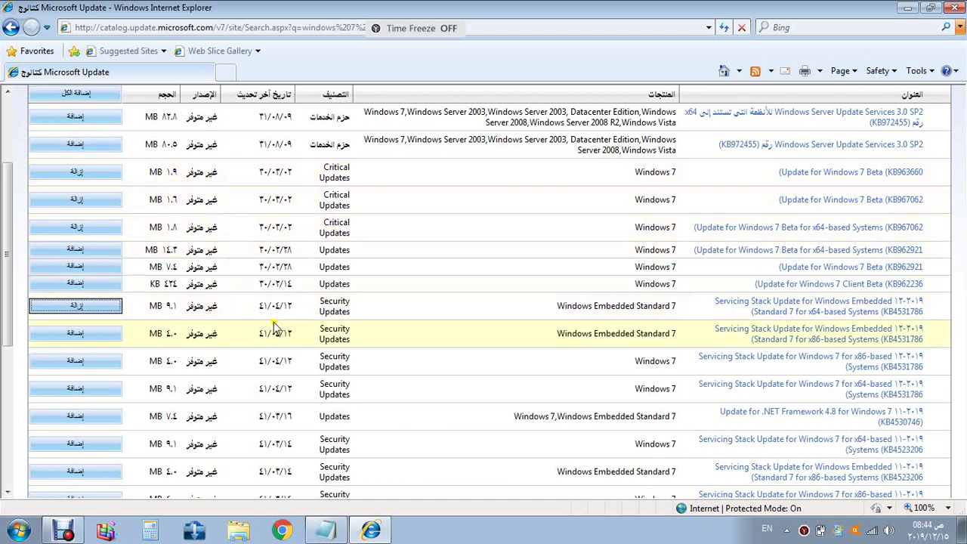
pyautogui.scroll(-1, 310, 328)
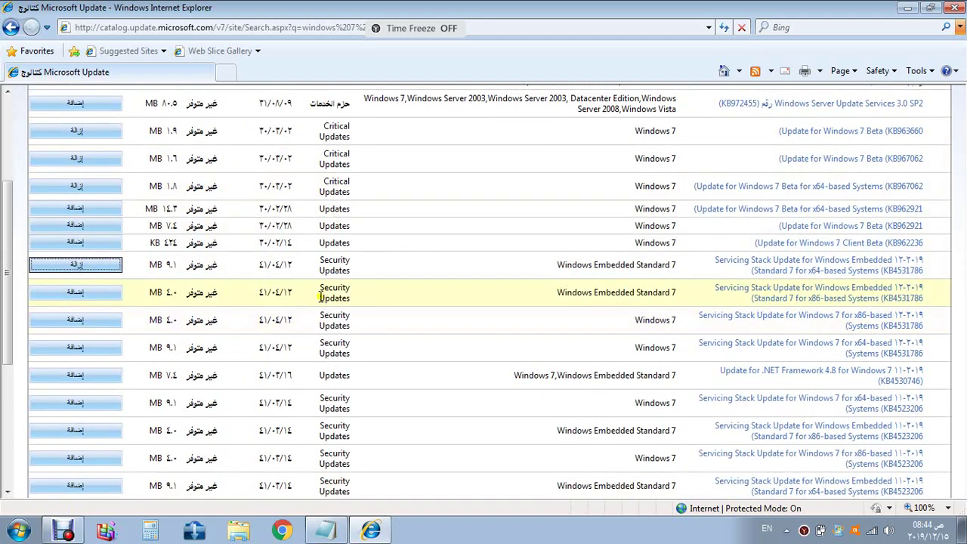
pyautogui.click(85, 293)
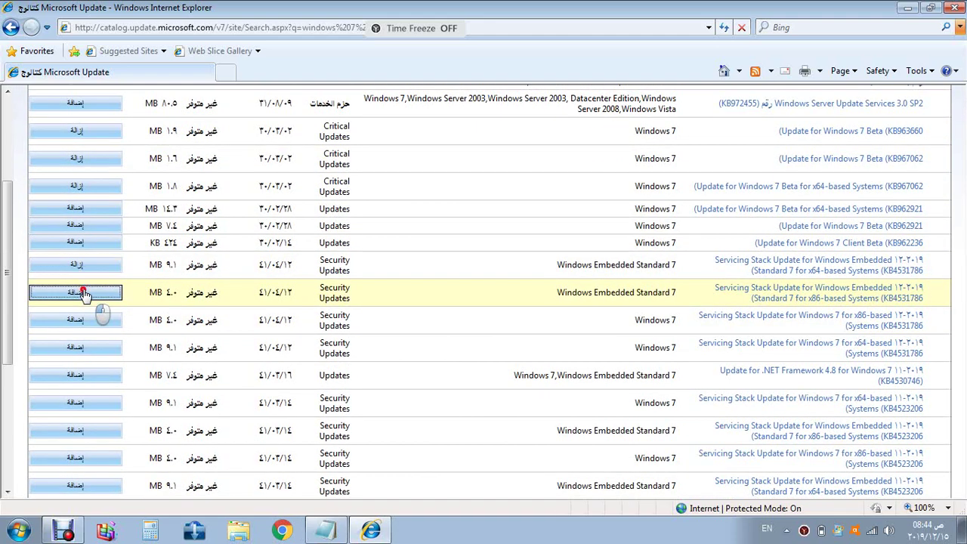
pyautogui.scroll(-1, 294, 318)
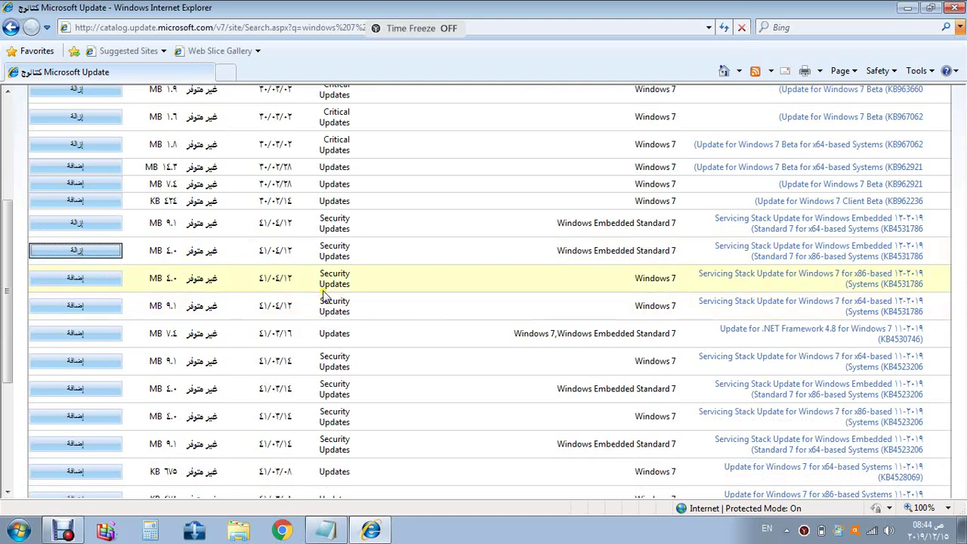
pyautogui.click(93, 278)
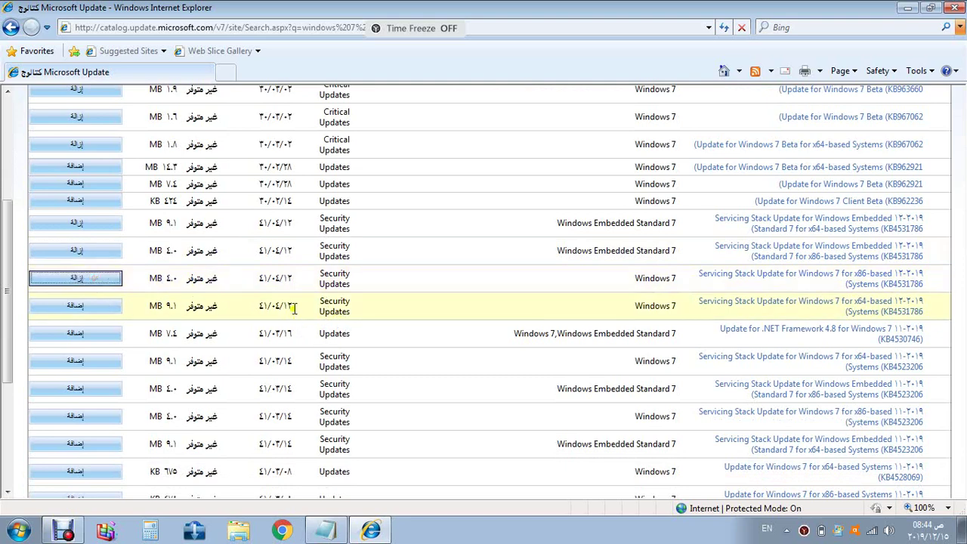
pyautogui.click(108, 307)
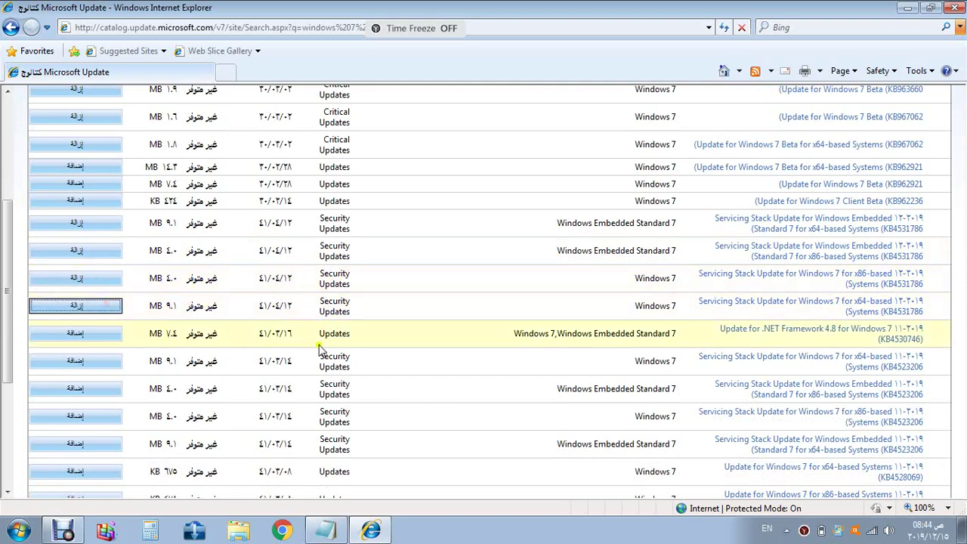
# Step: Add the 11-2019 servicing stack update for Windows 7 x64-based systems (KB4523206) to the basket
pyautogui.scroll(-1, 328, 349)
pyautogui.scroll(-2, 327, 349)
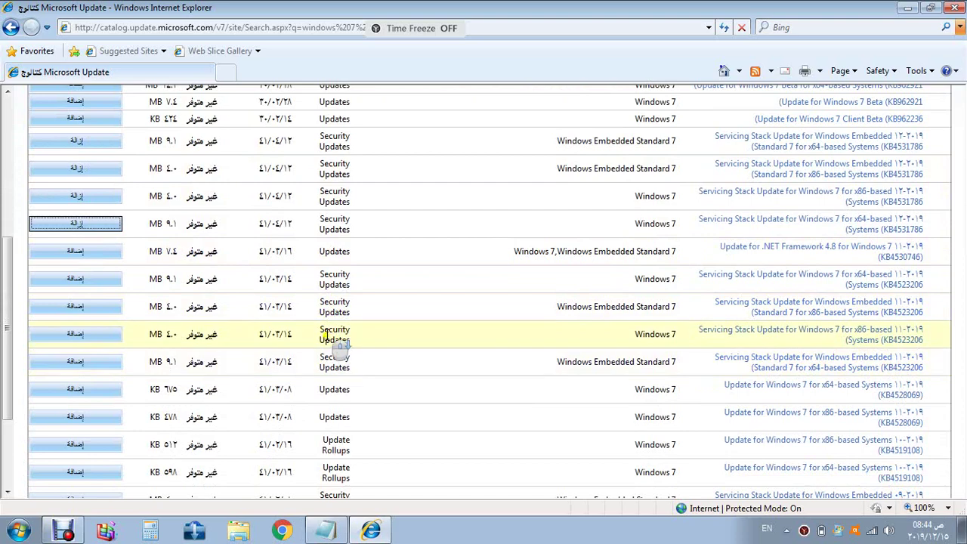
pyautogui.click(117, 289)
pyautogui.scroll(5, 356, 309)
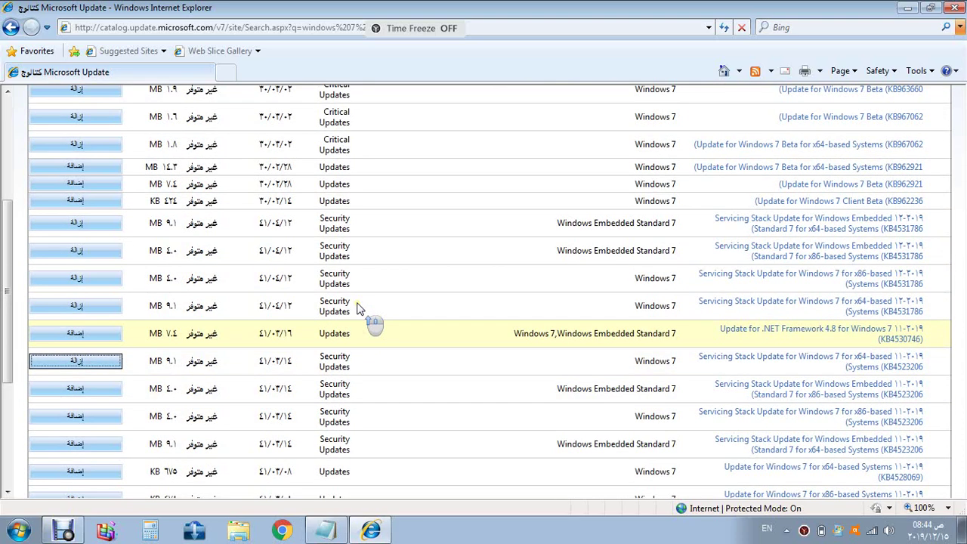
pyautogui.scroll(1, 349, 317)
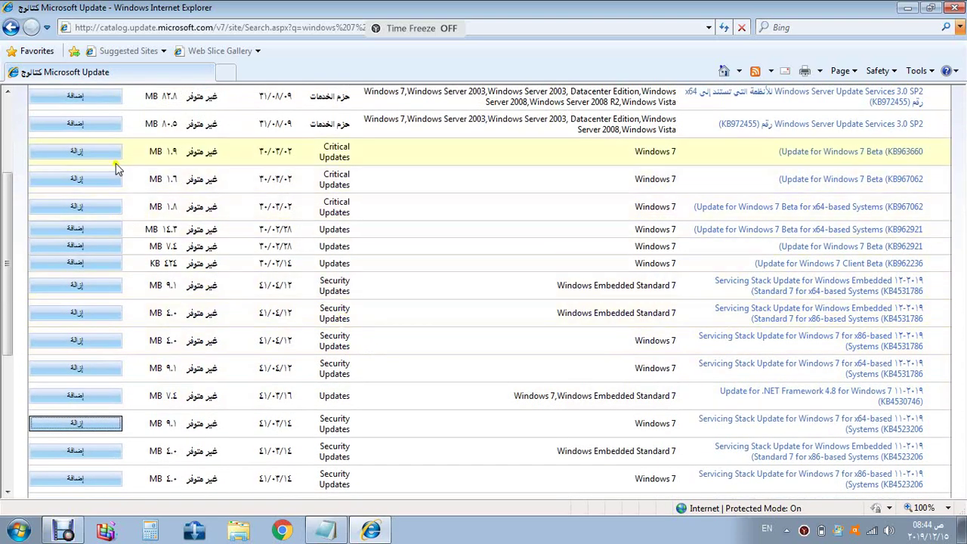
# Step: Add the four 09-2019 servicing stack updates (KB4516655) at the end of the results to the basket
pyautogui.scroll(-10, 438, 456)
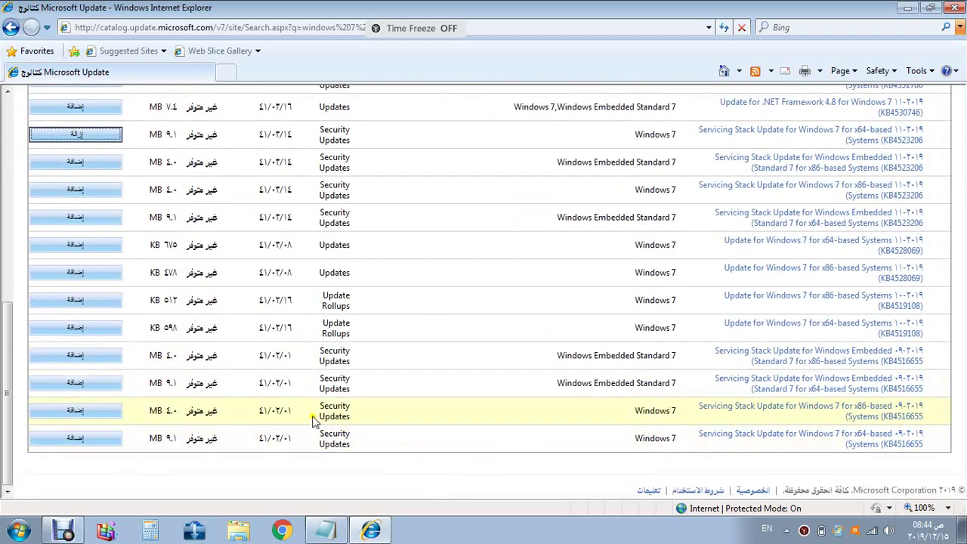
pyautogui.click(88, 439)
pyautogui.click(102, 412)
pyautogui.click(103, 385)
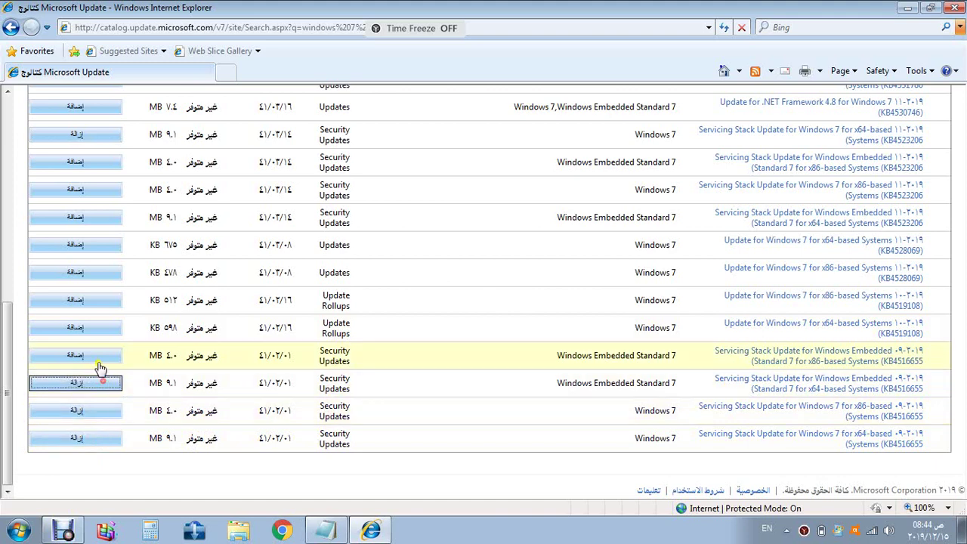
pyautogui.click(102, 363)
# Step: Add the 11-2019 KB4523206 updates for Embedded Standard 7 x64 and x86 and Windows 7 x86, and remove the Windows 7 x64 one
pyautogui.scroll(1, 188, 366)
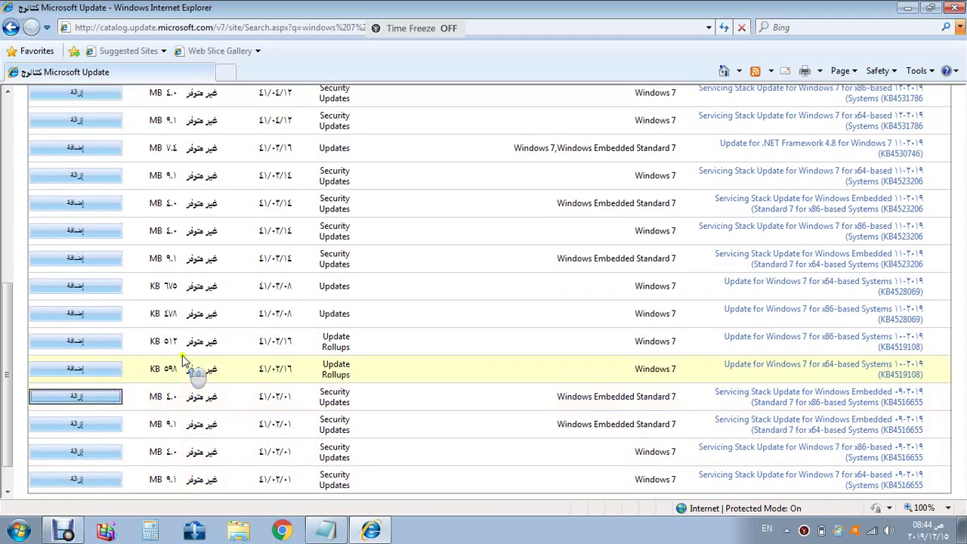
pyautogui.click(117, 262)
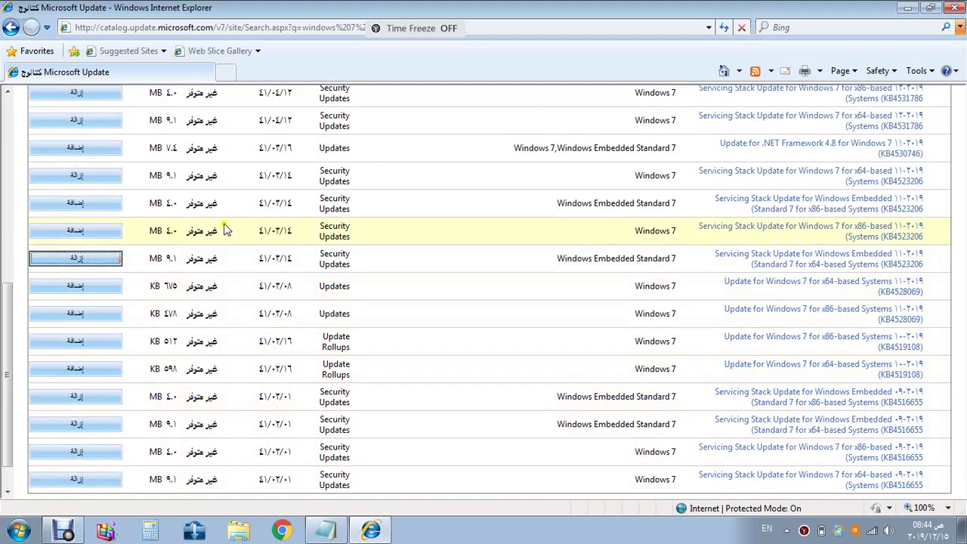
pyautogui.click(111, 232)
pyautogui.click(98, 209)
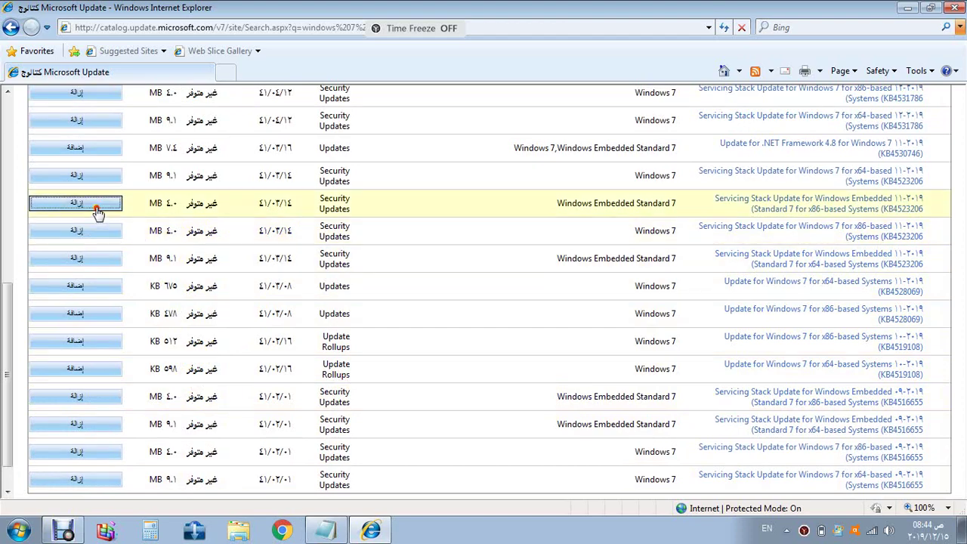
pyautogui.click(102, 183)
# Step: View the basket and start downloading the updates it contains
pyautogui.scroll(3, 132, 242)
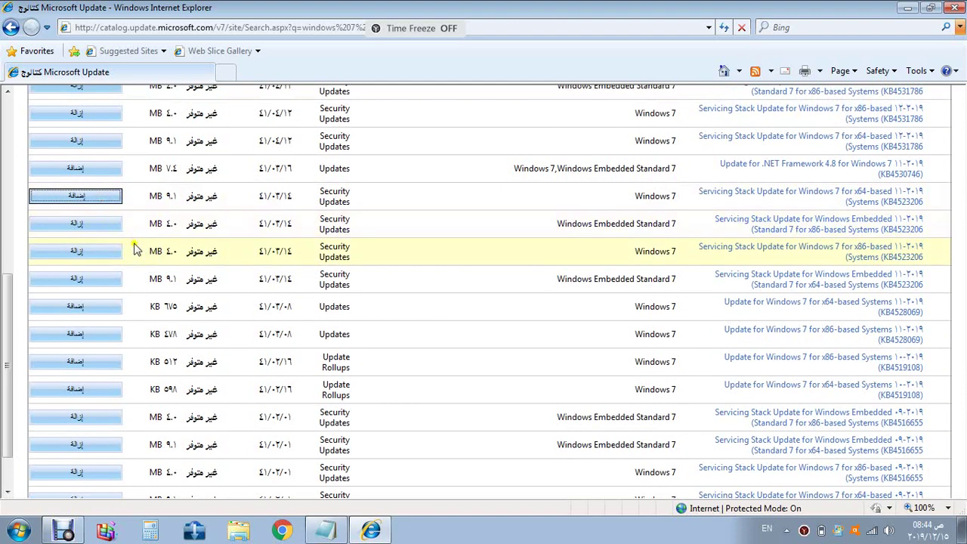
pyautogui.scroll(1, 135, 265)
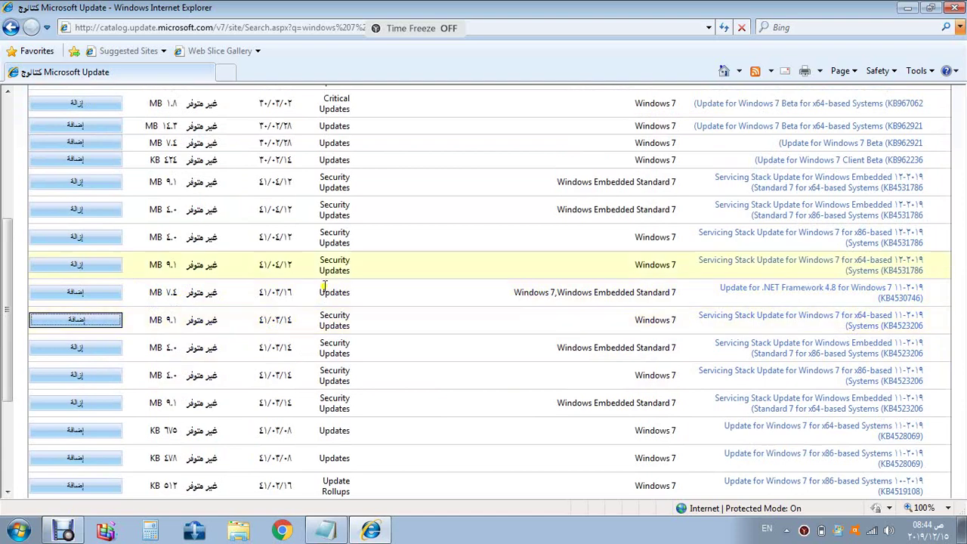
pyautogui.scroll(1, 318, 261)
pyautogui.scroll(7, 318, 261)
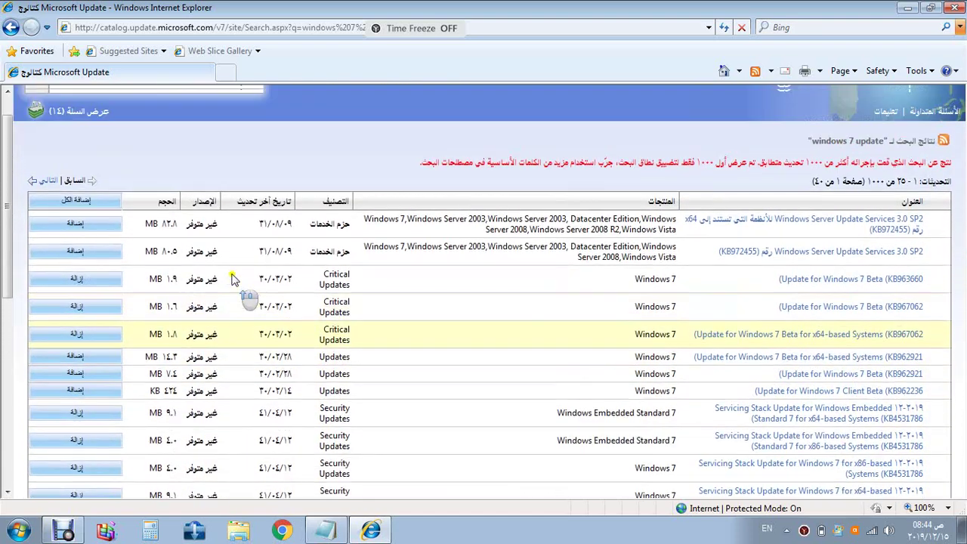
pyautogui.scroll(1, 256, 249)
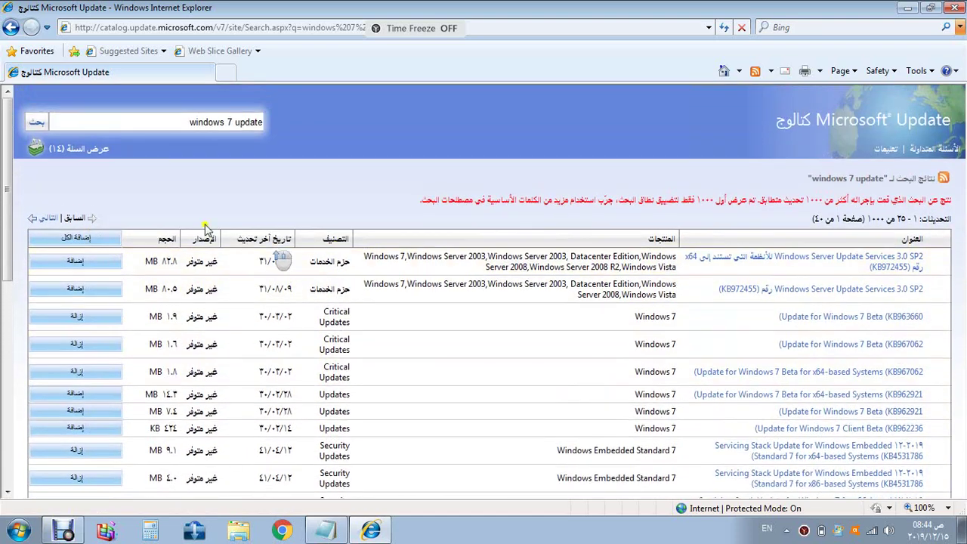
pyautogui.click(85, 155)
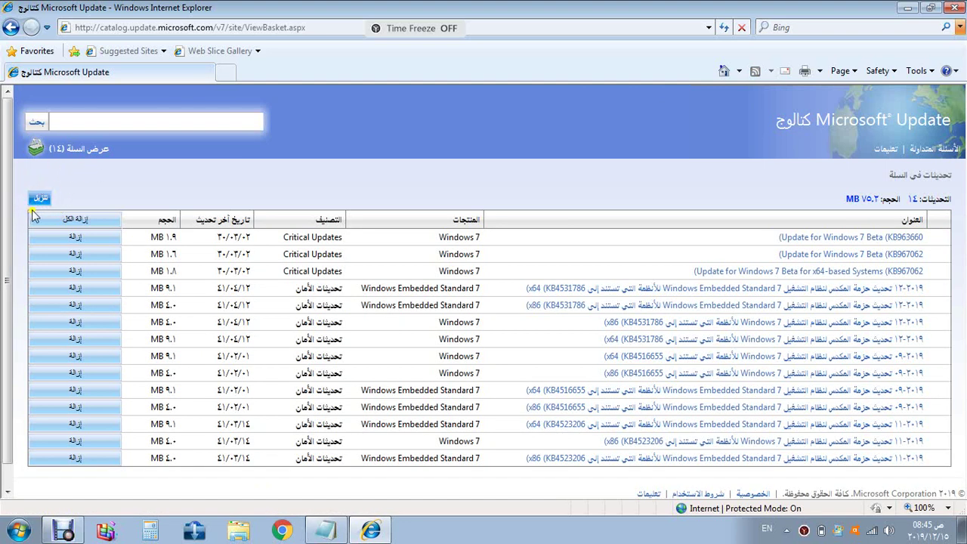
pyautogui.click(77, 183)
pyautogui.click(43, 201)
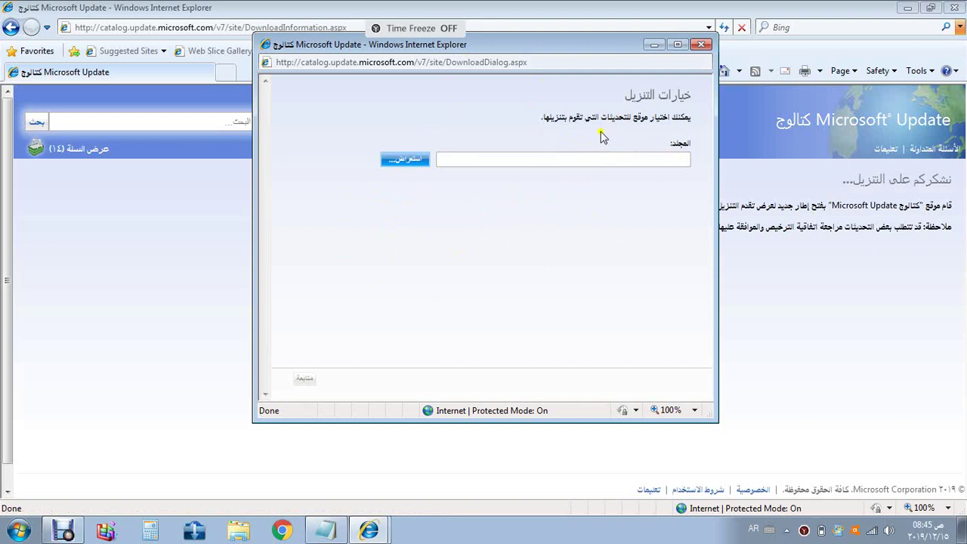
# Step: Browse for the download folder and choose Local Disk (E:) as the destination for the updates
pyautogui.click(490, 167)
pyautogui.click(403, 158)
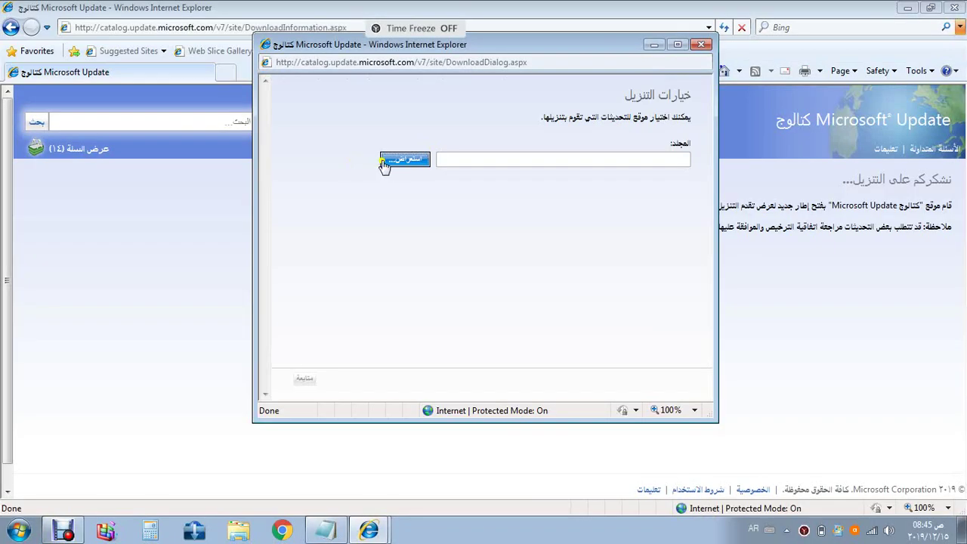
pyautogui.click(393, 163)
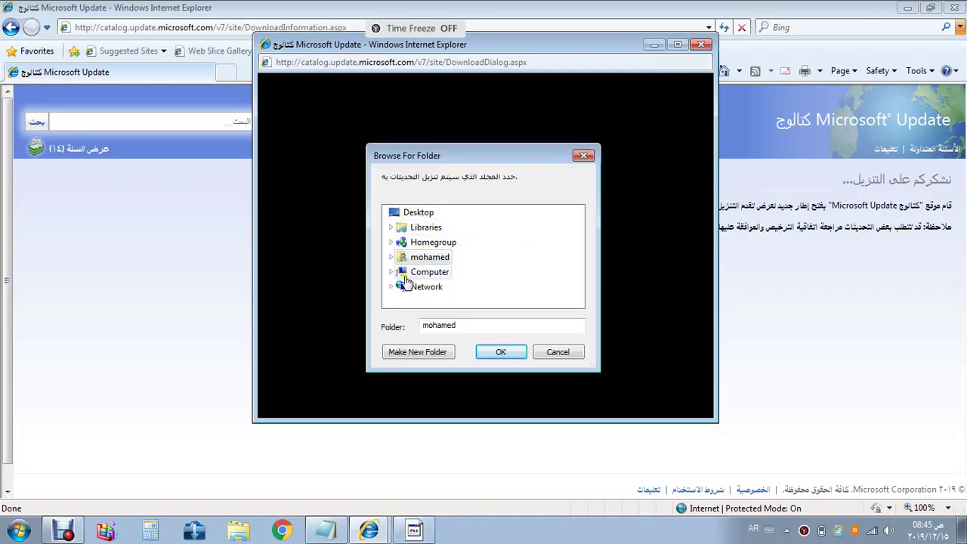
pyautogui.scroll(-1, 448, 291)
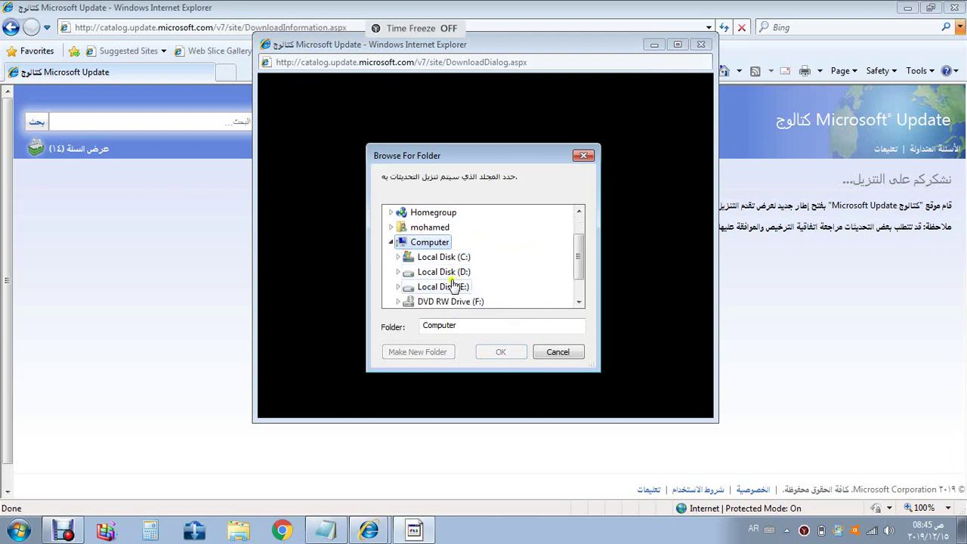
pyautogui.click(441, 286)
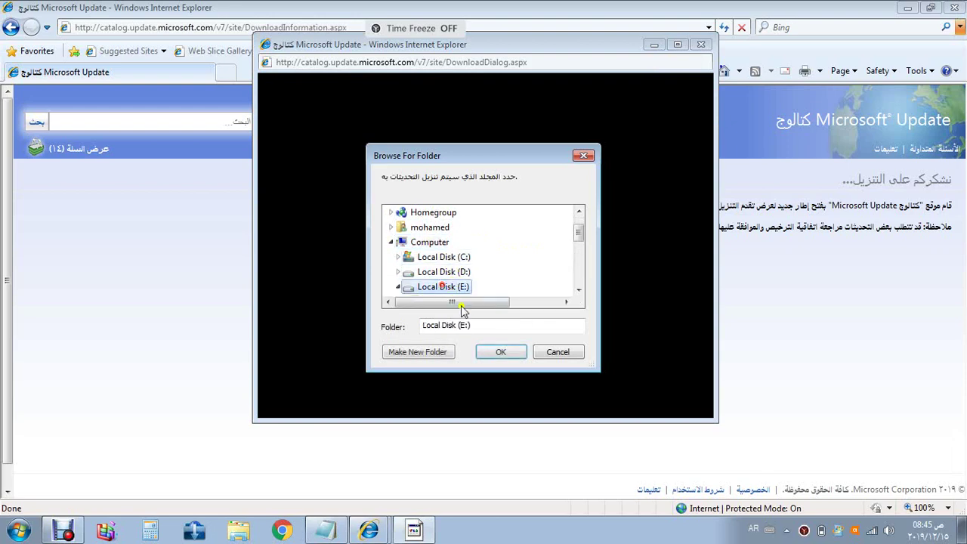
pyautogui.click(520, 355)
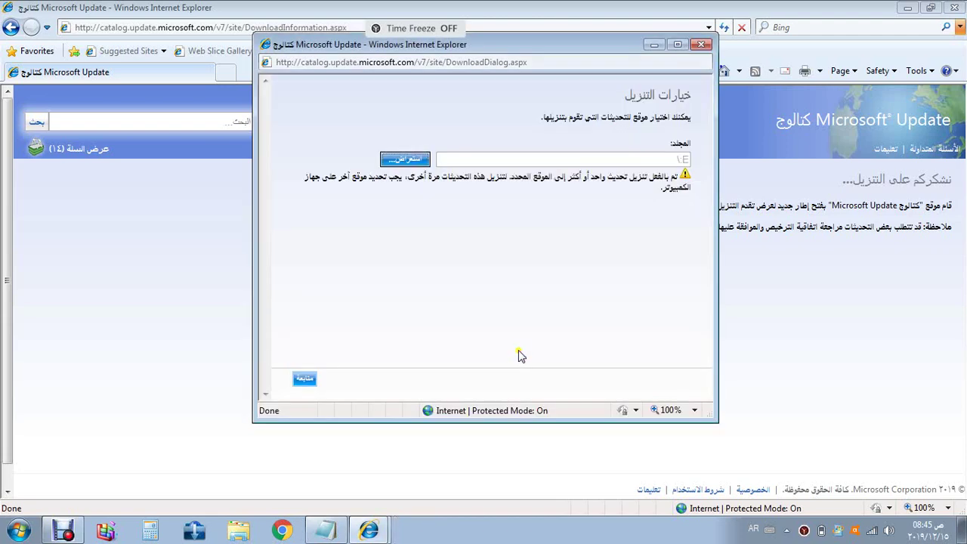
# Step: Continue with the download to the chosen drive and review the progress list of updates
pyautogui.click(310, 381)
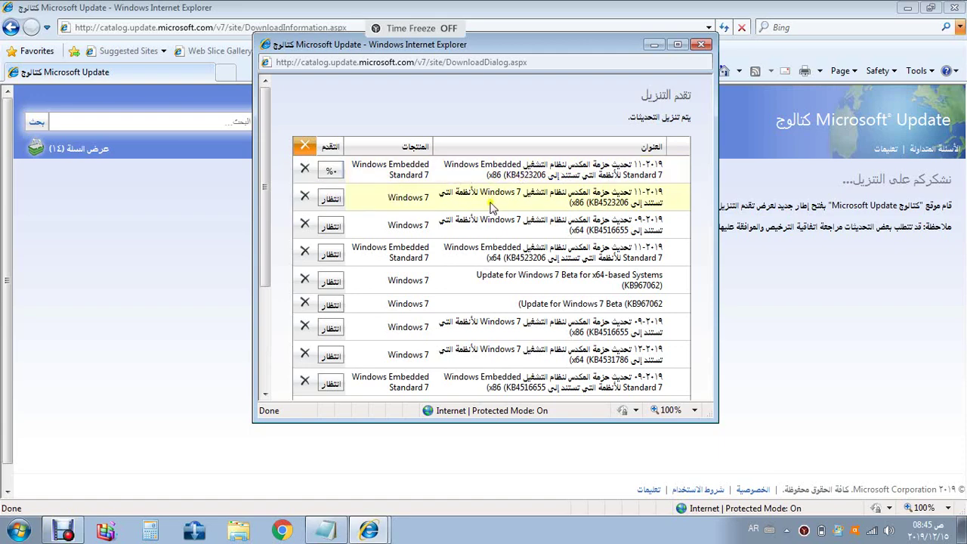
pyautogui.scroll(-2, 491, 208)
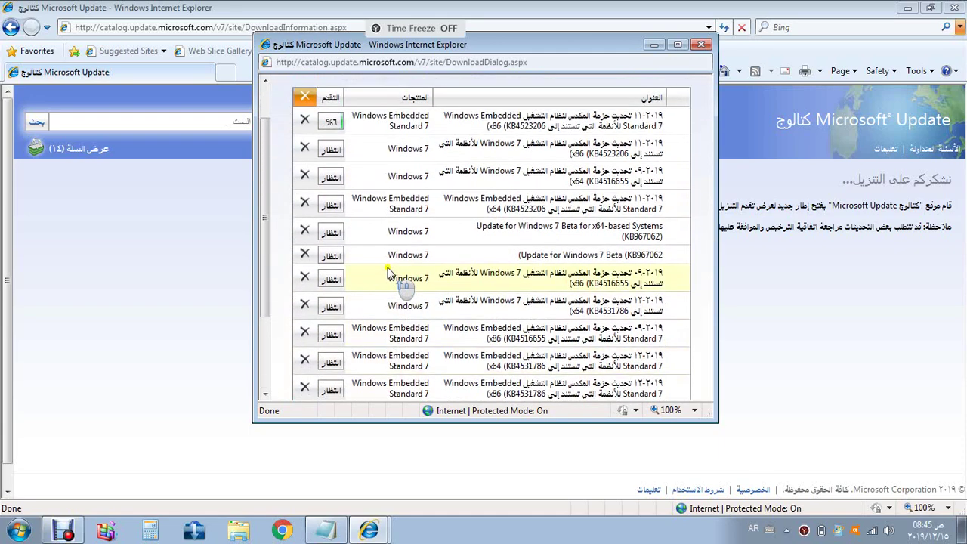
pyautogui.scroll(2, 388, 273)
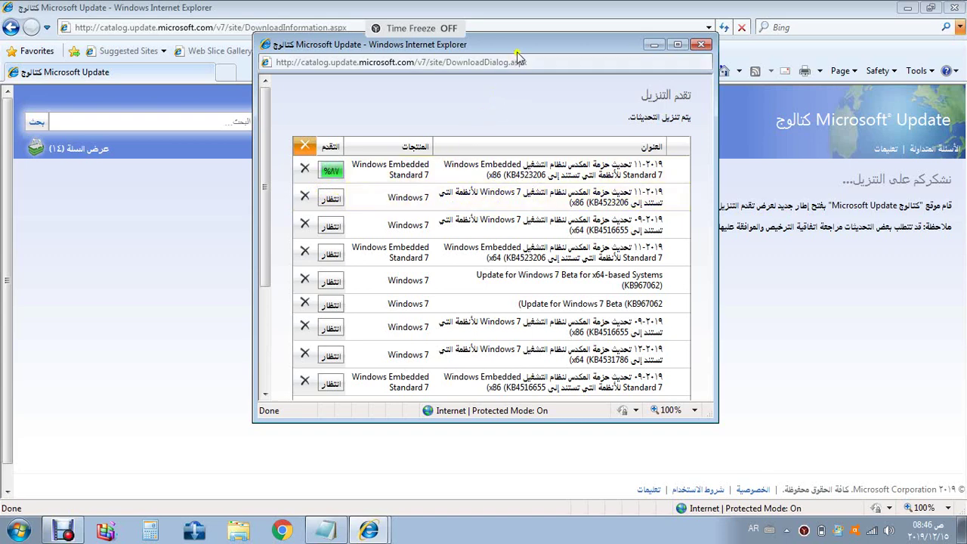
# Step: Move the download progress window lower and review the status of each queued update in its list
pyautogui.moveTo(517, 57); pyautogui.dragTo(520, 77)
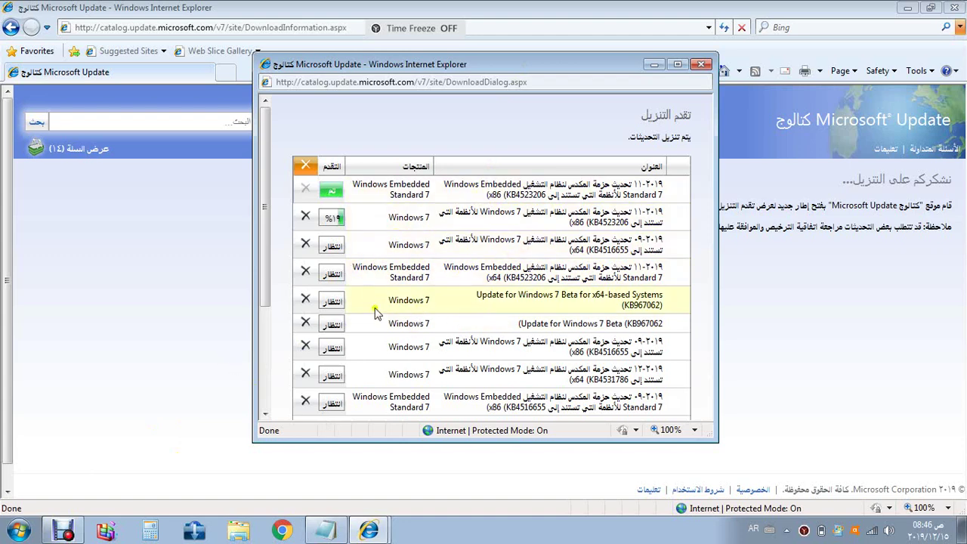
pyautogui.scroll(-5, 449, 309)
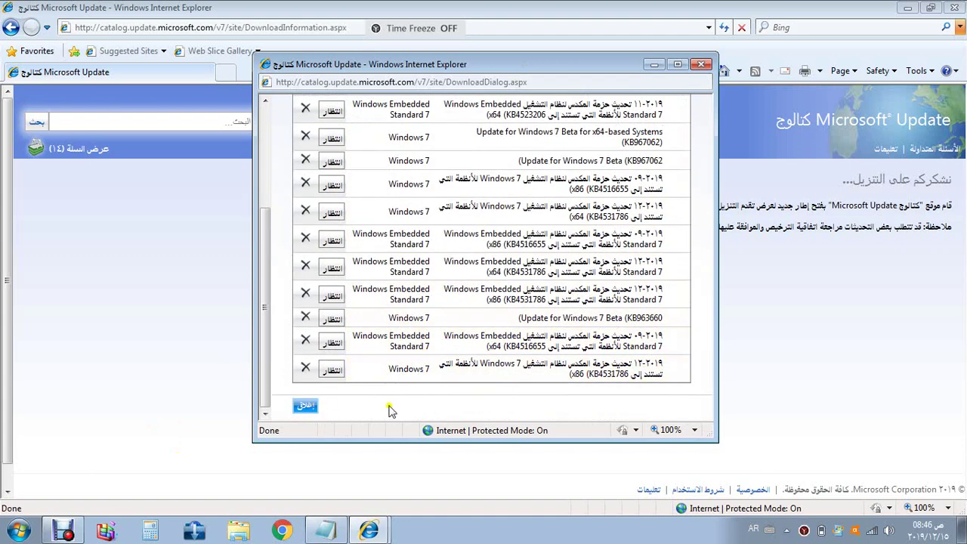
pyautogui.scroll(2, 494, 364)
pyautogui.scroll(3, 553, 228)
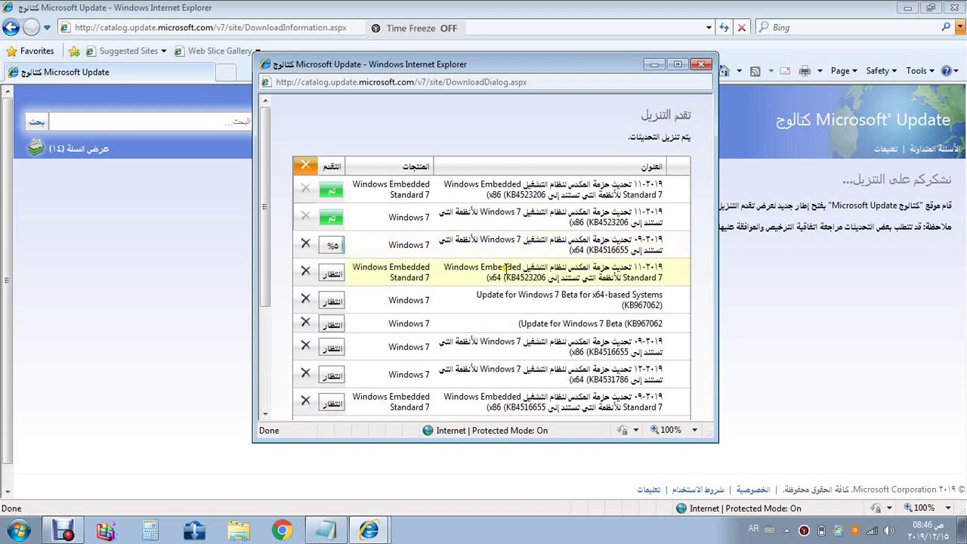
pyautogui.scroll(-1, 336, 249)
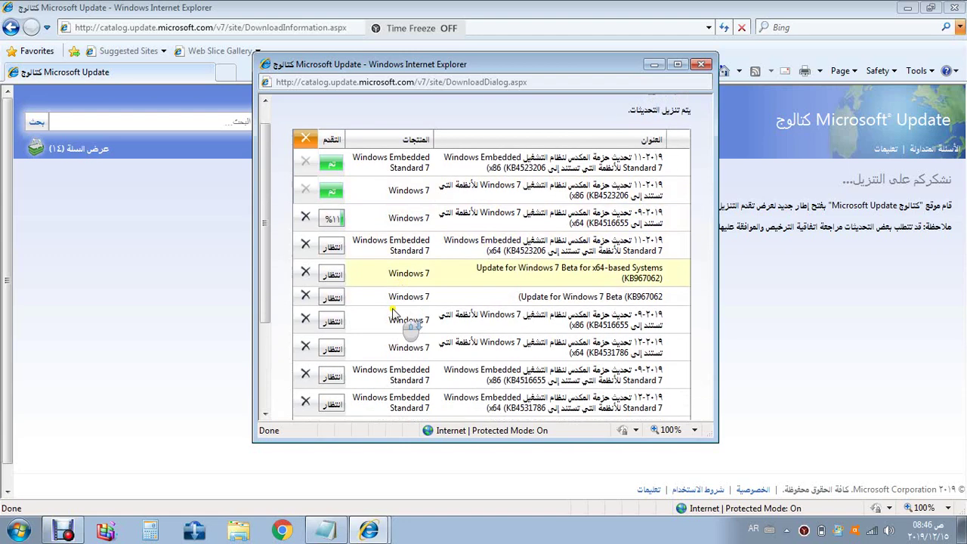
pyautogui.scroll(-1, 521, 300)
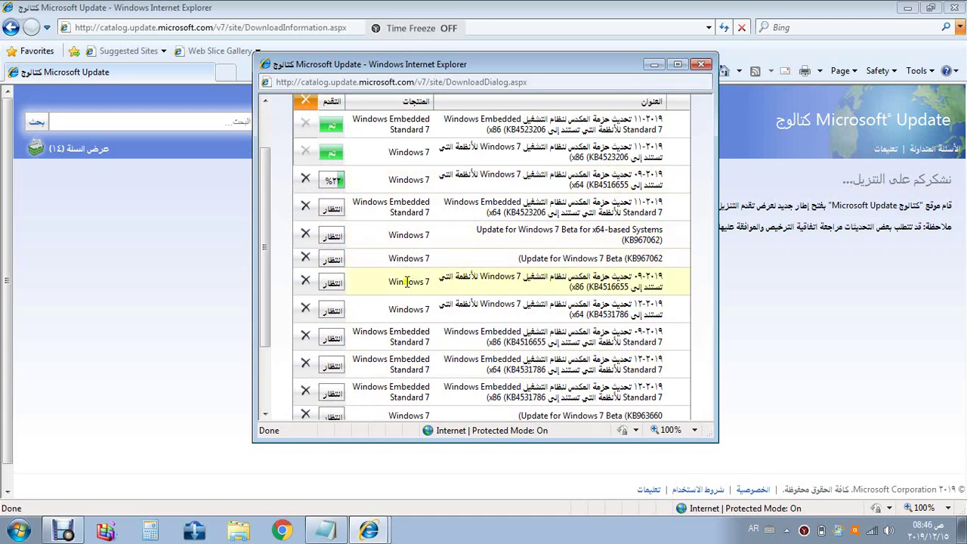
# Step: Open Control Panel and set its items to be viewed by Category
pyautogui.click(23, 532)
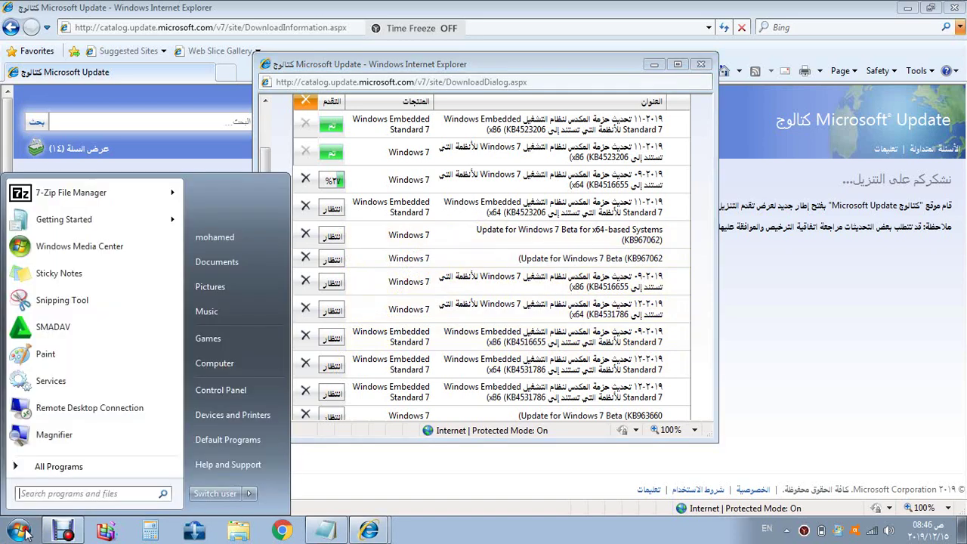
pyautogui.click(217, 390)
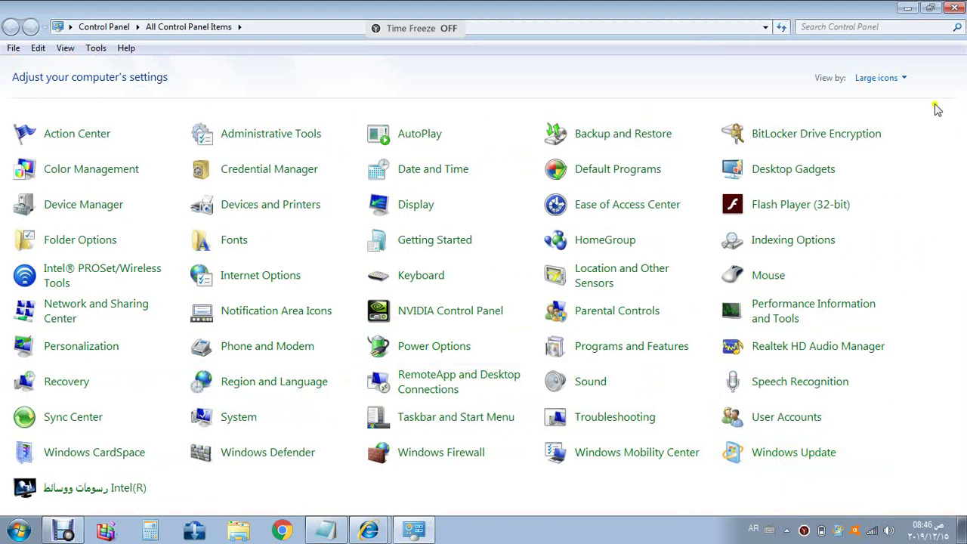
pyautogui.click(902, 78)
pyautogui.click(885, 98)
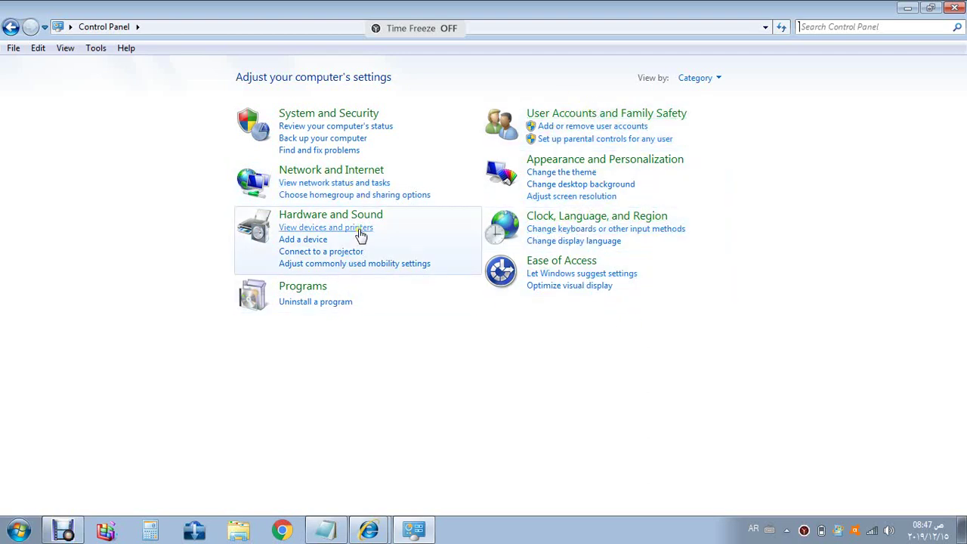
pyautogui.click(601, 114)
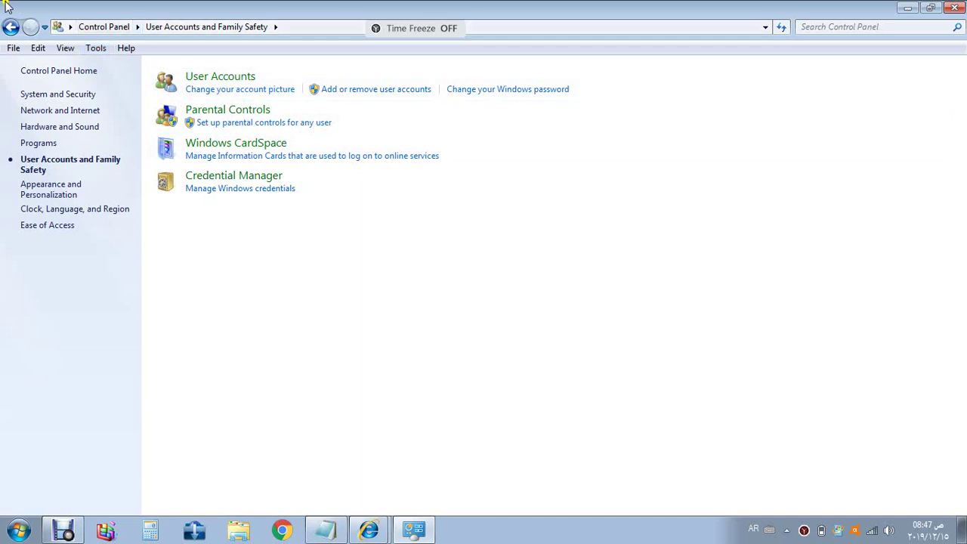
pyautogui.click(10, 27)
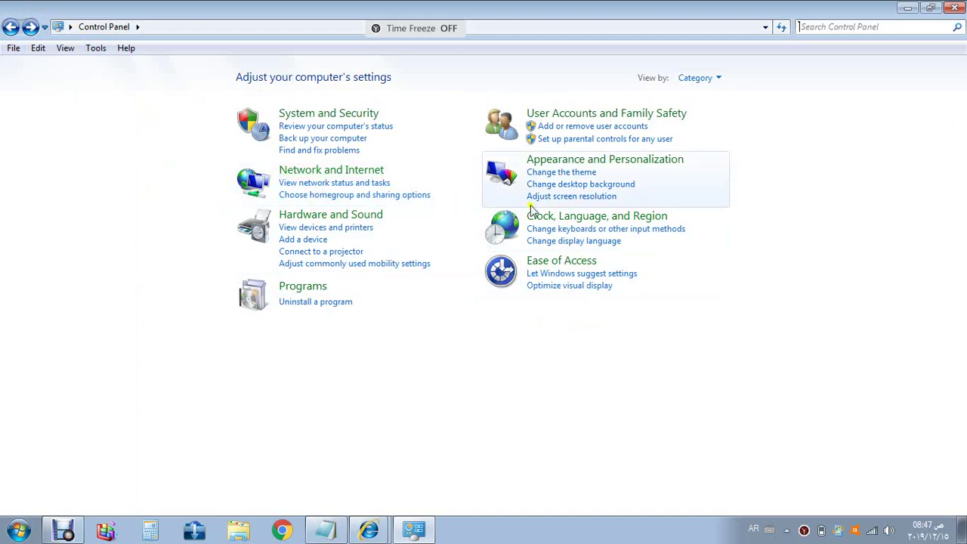
pyautogui.click(349, 114)
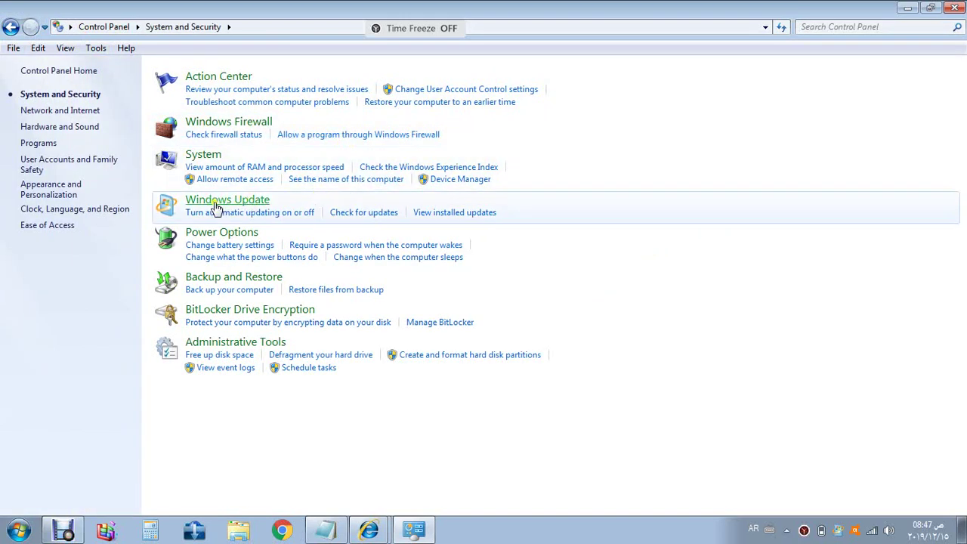
pyautogui.click(11, 27)
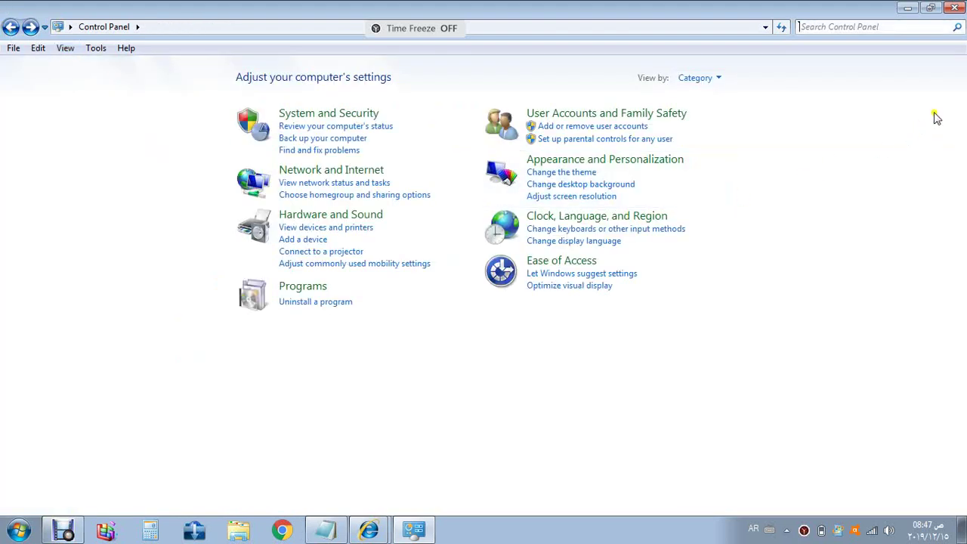
pyautogui.click(710, 77)
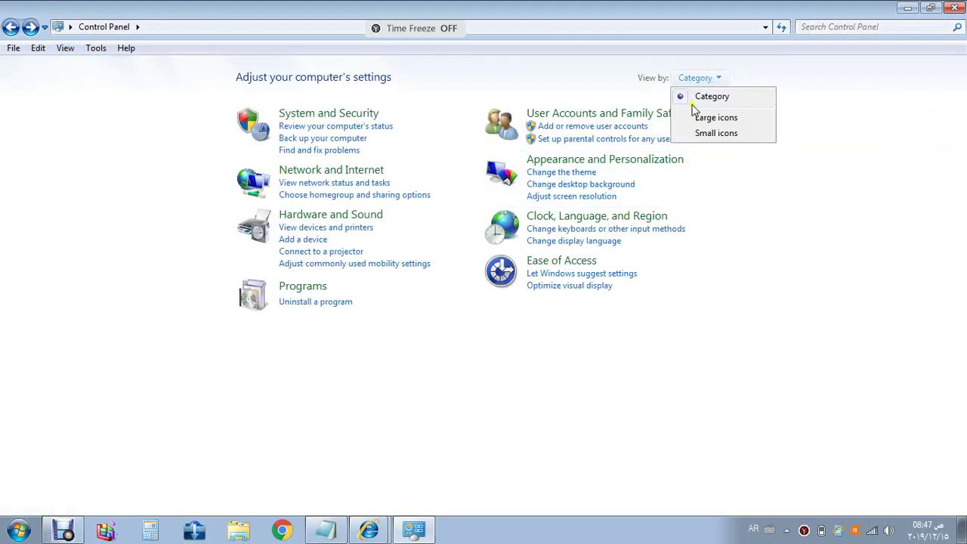
pyautogui.click(548, 333)
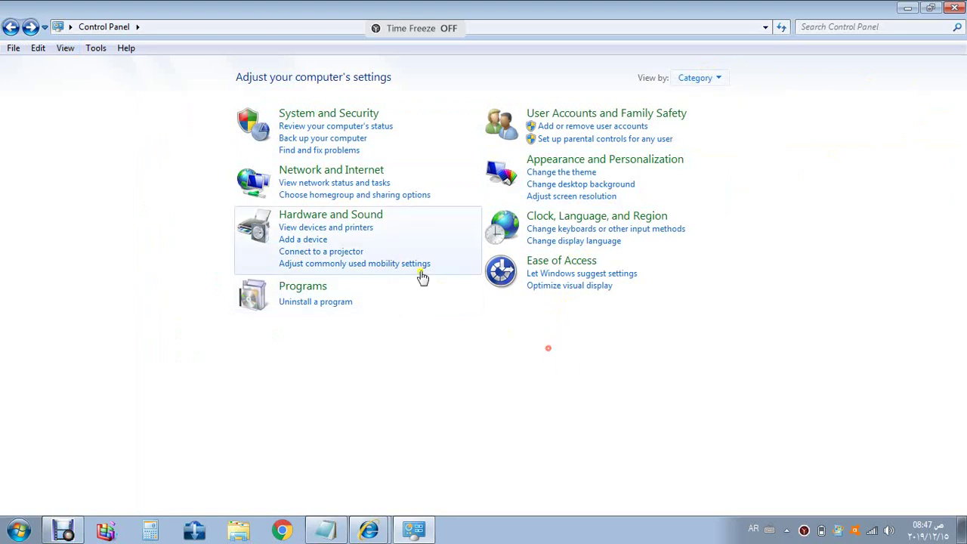
# Step: Open Windows Update under System and Security, review the list of important updates, and accept the current selection
pyautogui.click(330, 114)
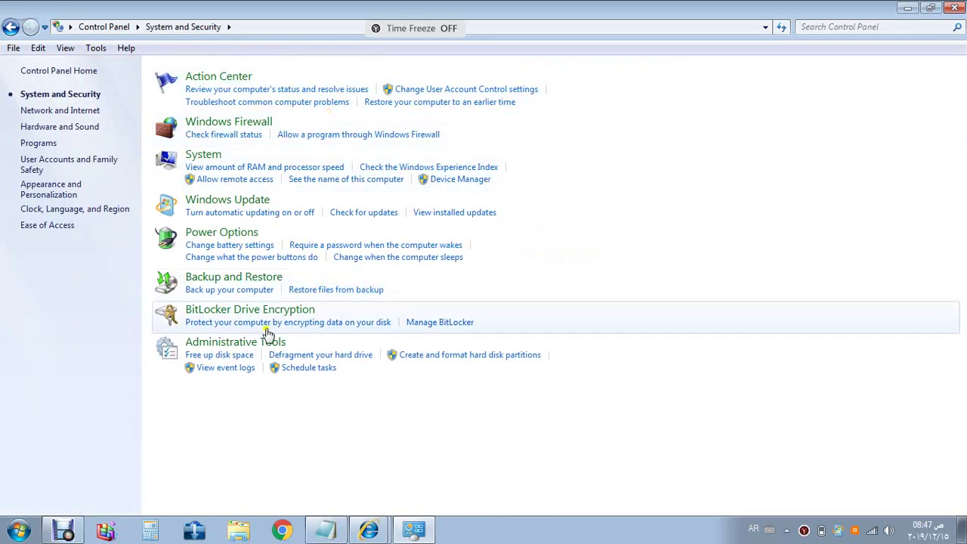
pyautogui.click(236, 201)
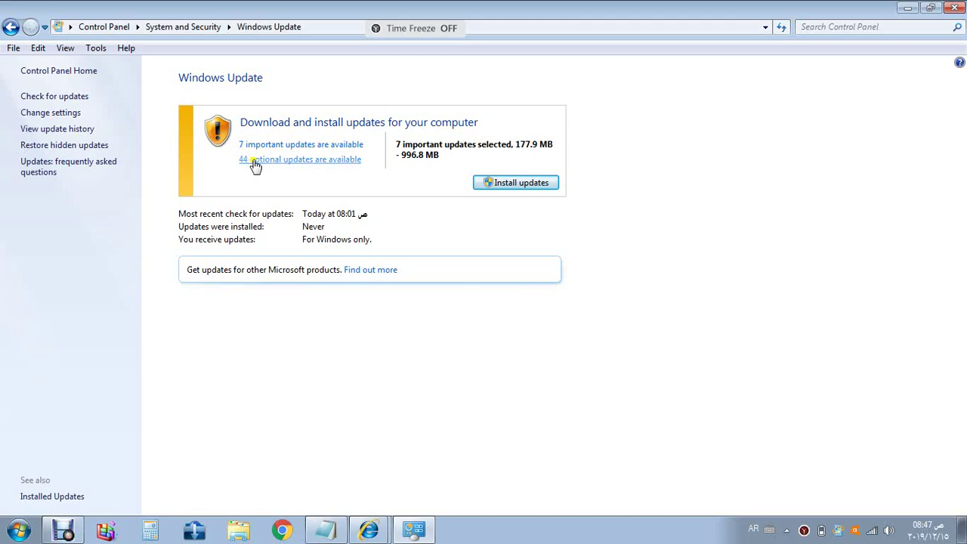
pyautogui.click(289, 146)
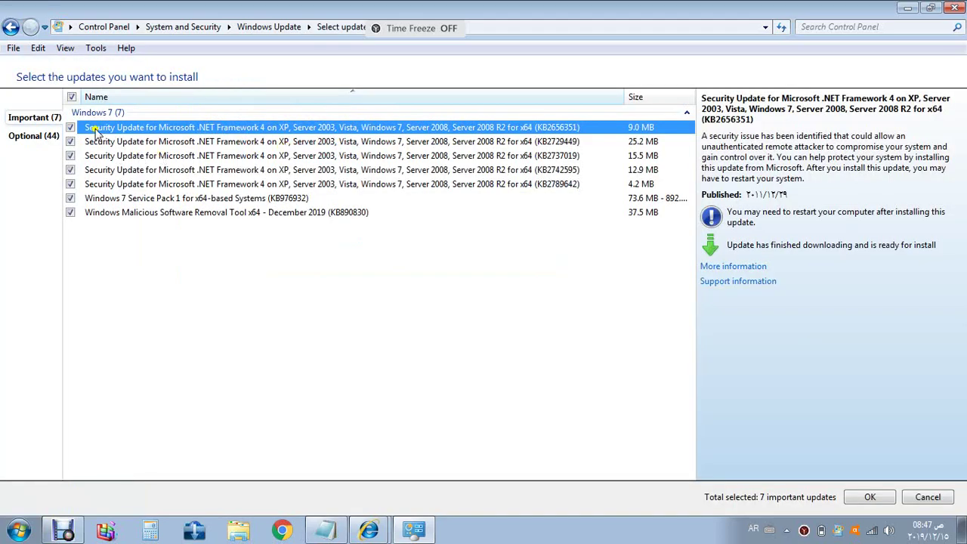
pyautogui.click(868, 498)
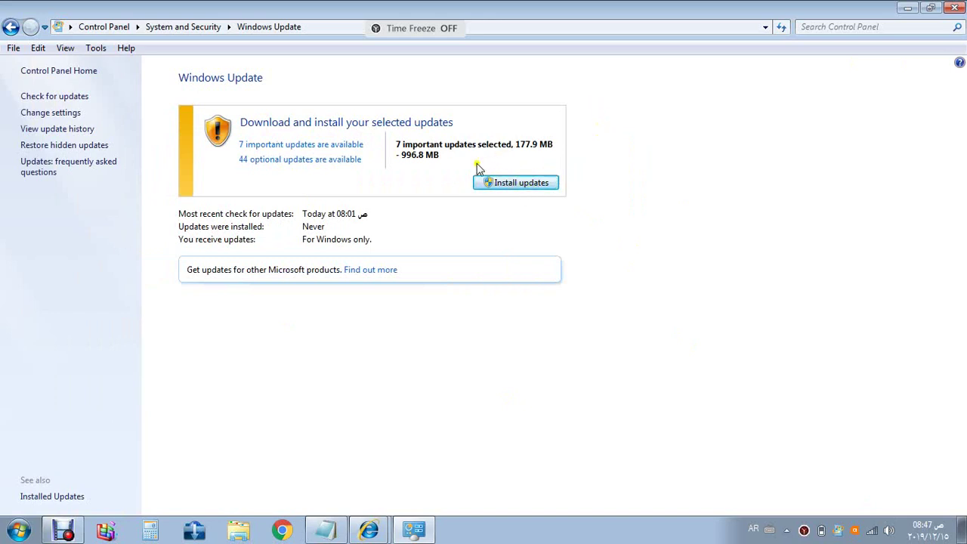
# Step: Examine the full size of Windows 7 Service Pack 1 (KB976932) among the important updates and deselect that update
pyautogui.click(329, 145)
pyautogui.click(325, 148)
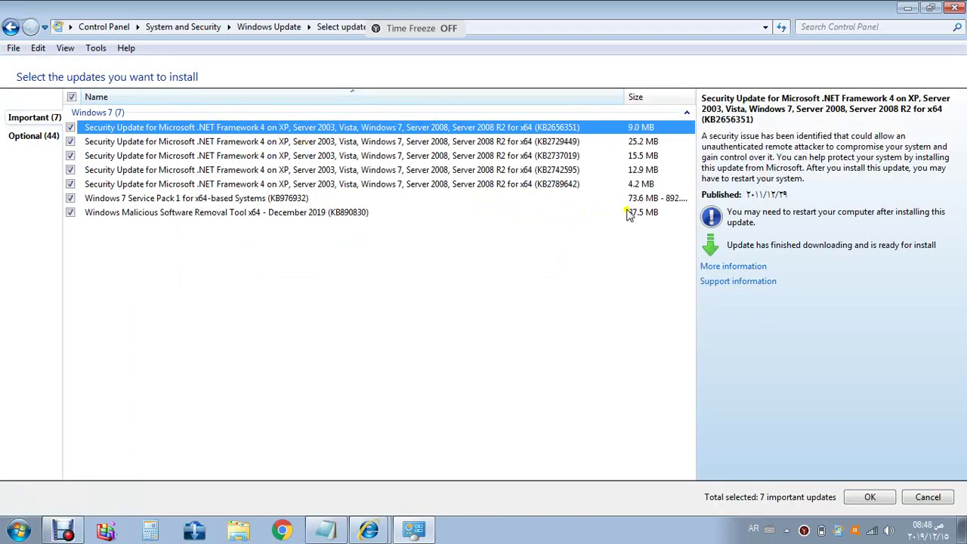
pyautogui.click(219, 198)
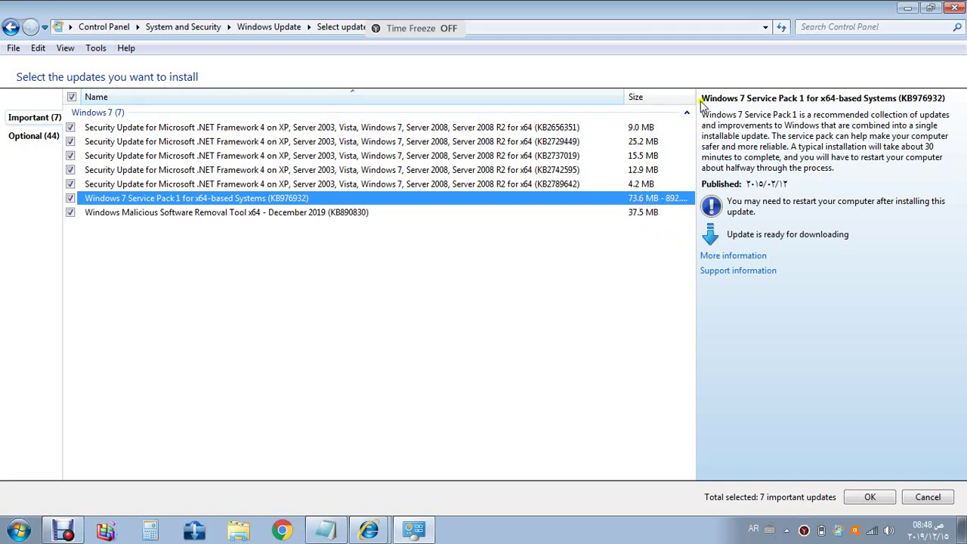
pyautogui.moveTo(695, 97); pyautogui.dragTo(703, 97)
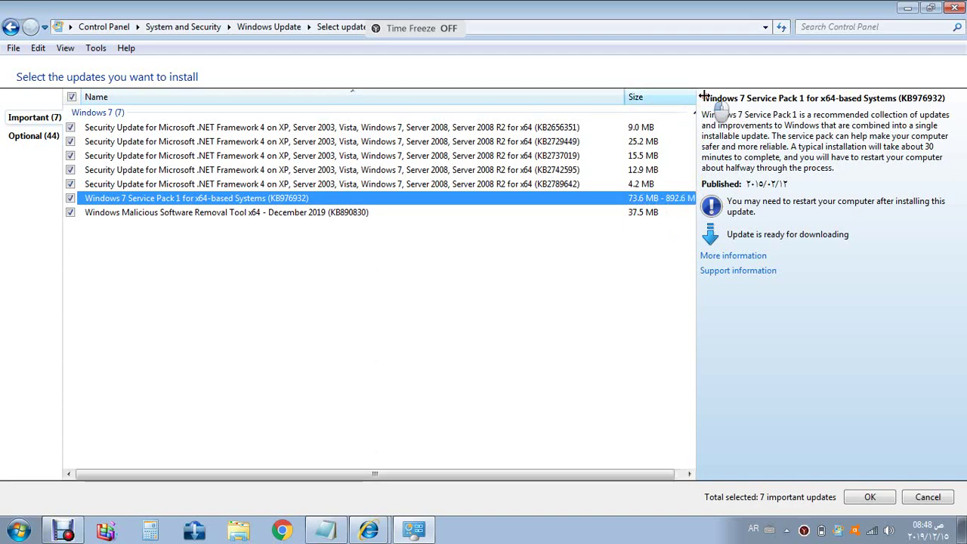
pyautogui.click(617, 94)
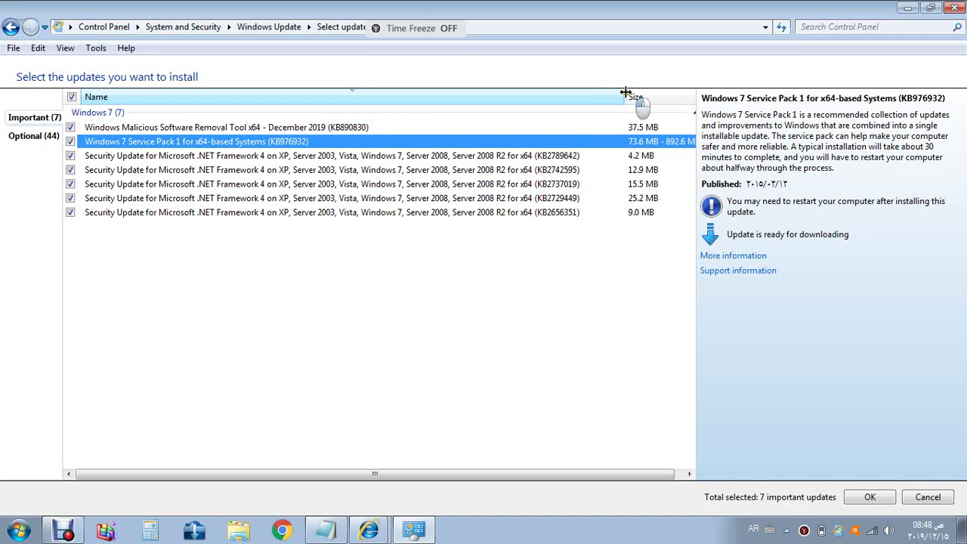
pyautogui.moveTo(624, 95); pyautogui.dragTo(601, 92)
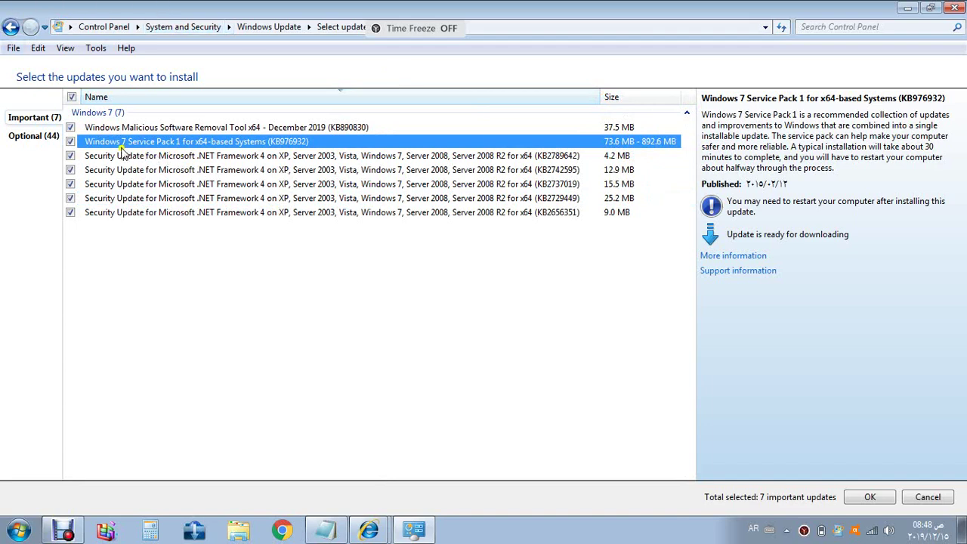
pyautogui.click(71, 142)
pyautogui.click(11, 30)
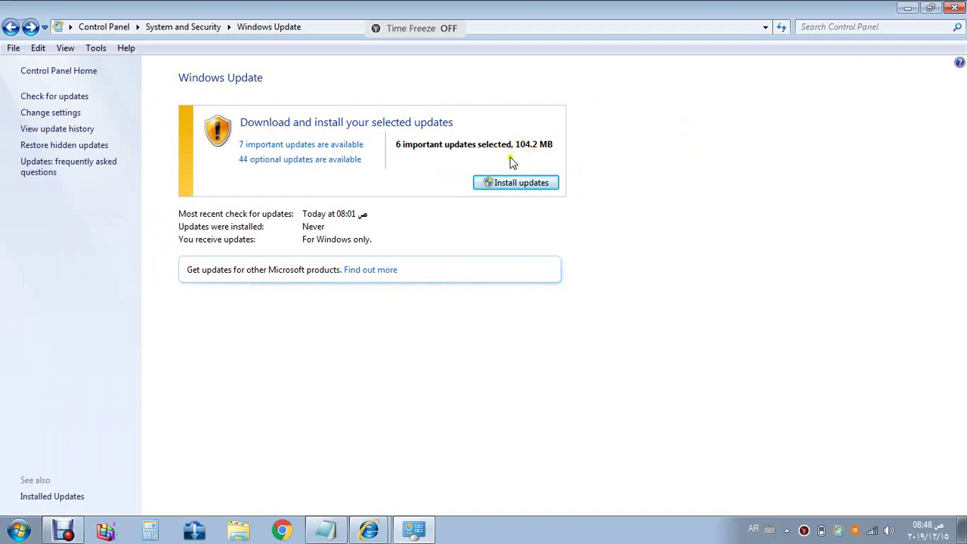
# Step: Reopen the important updates, widen the Size column, and select Windows 7 Service Pack 1 (KB976932) again
pyautogui.click(349, 144)
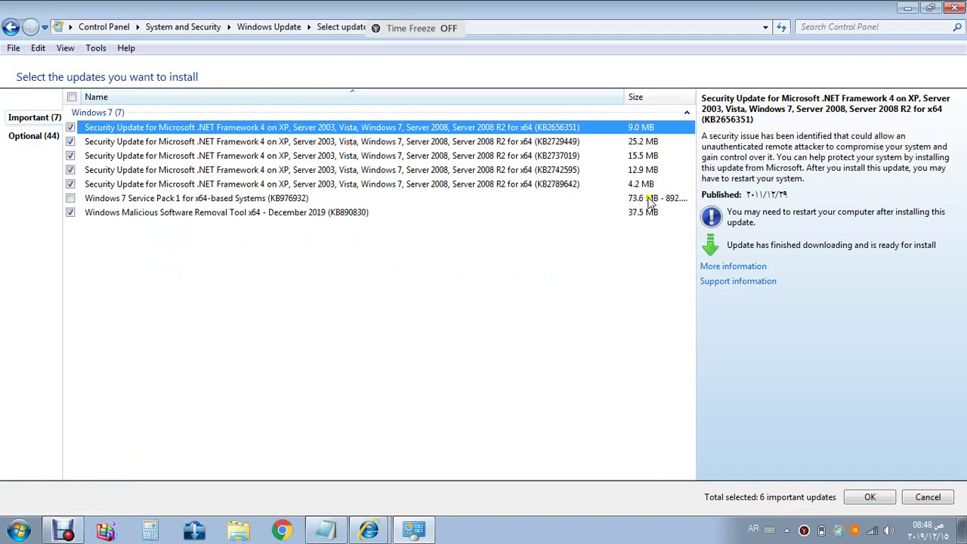
pyautogui.moveTo(628, 98); pyautogui.dragTo(604, 106)
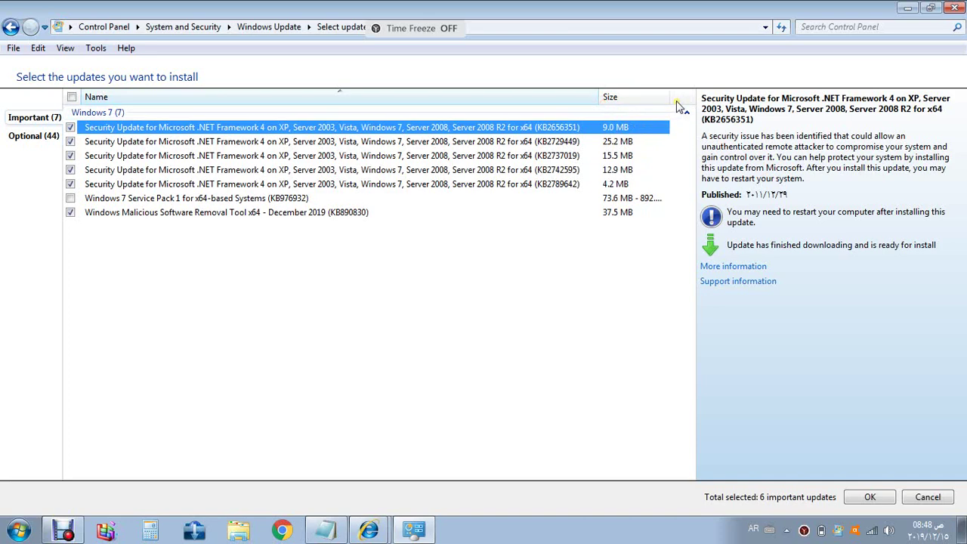
pyautogui.moveTo(669, 96); pyautogui.dragTo(684, 101)
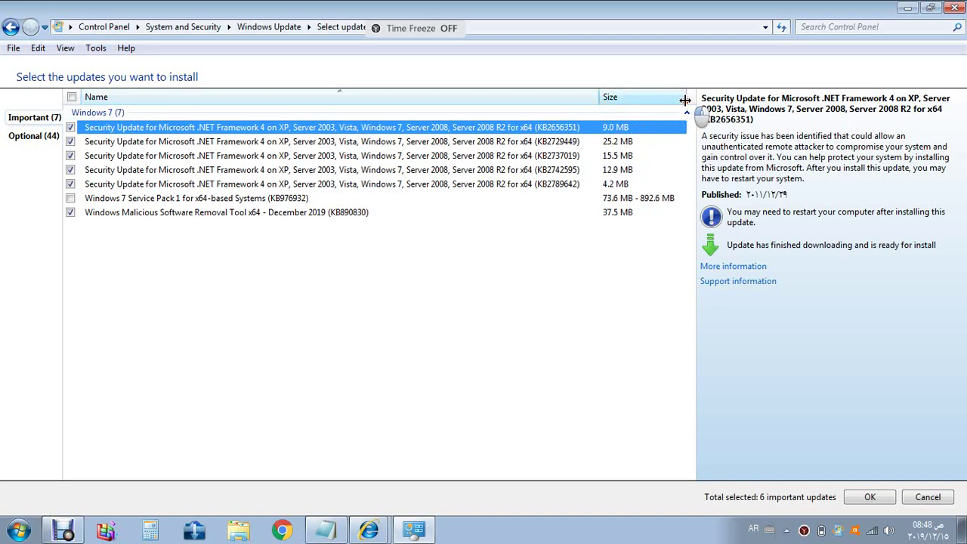
pyautogui.click(70, 197)
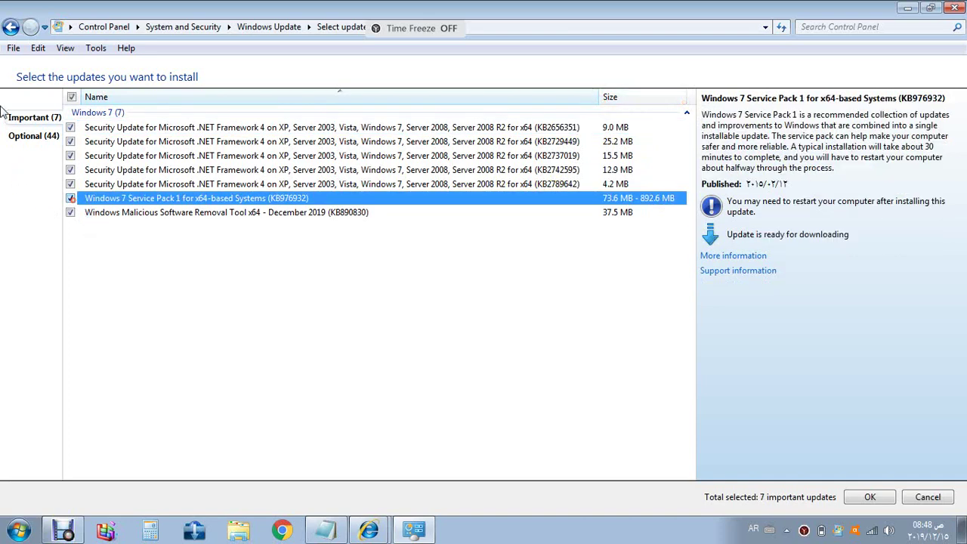
pyautogui.click(10, 28)
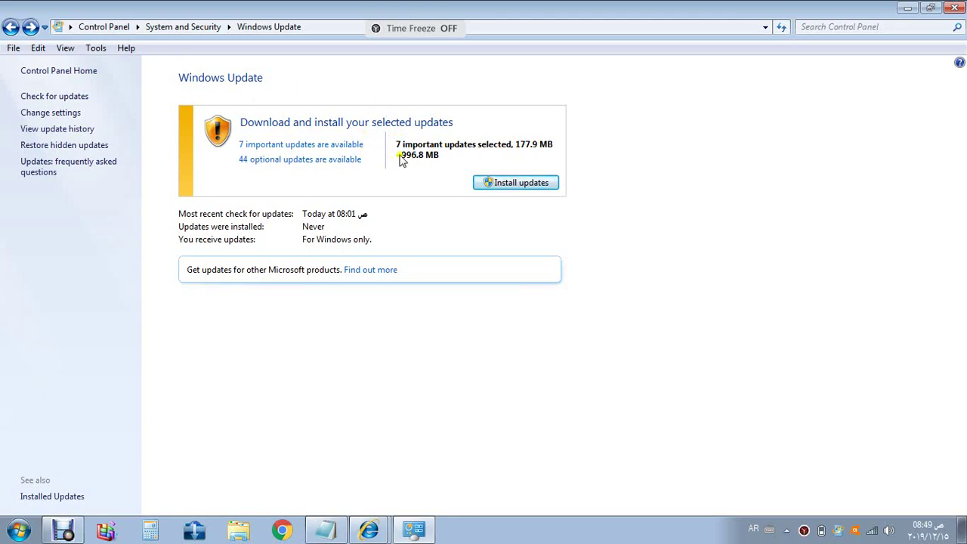
# Step: Exclude Windows 7 Service Pack 1 (KB976932) from the important updates, return to the overview, and close Windows Update
pyautogui.click(279, 144)
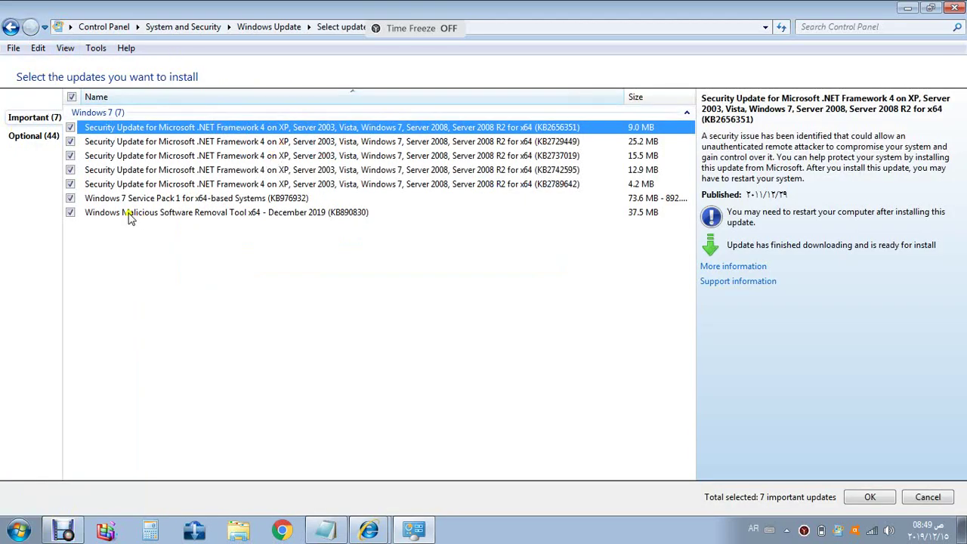
pyautogui.click(70, 198)
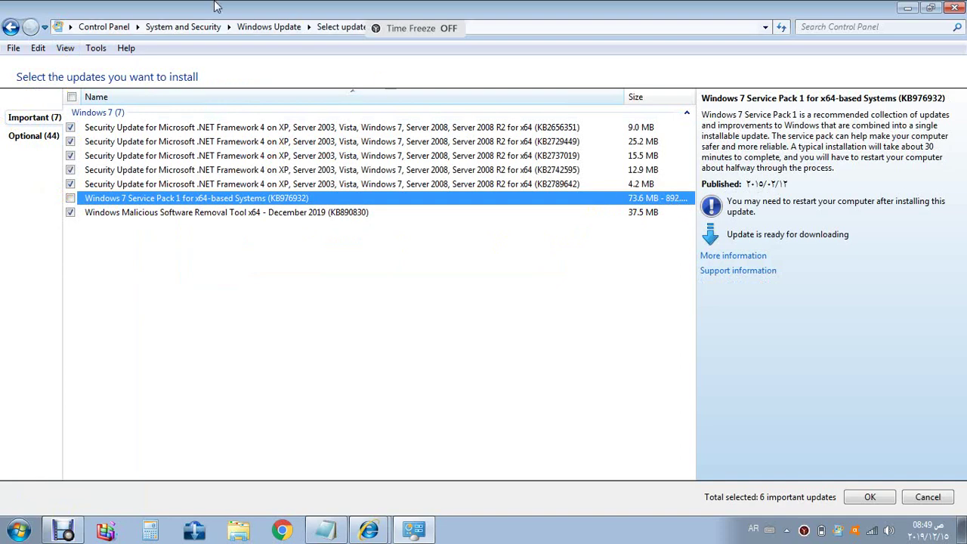
pyautogui.click(12, 28)
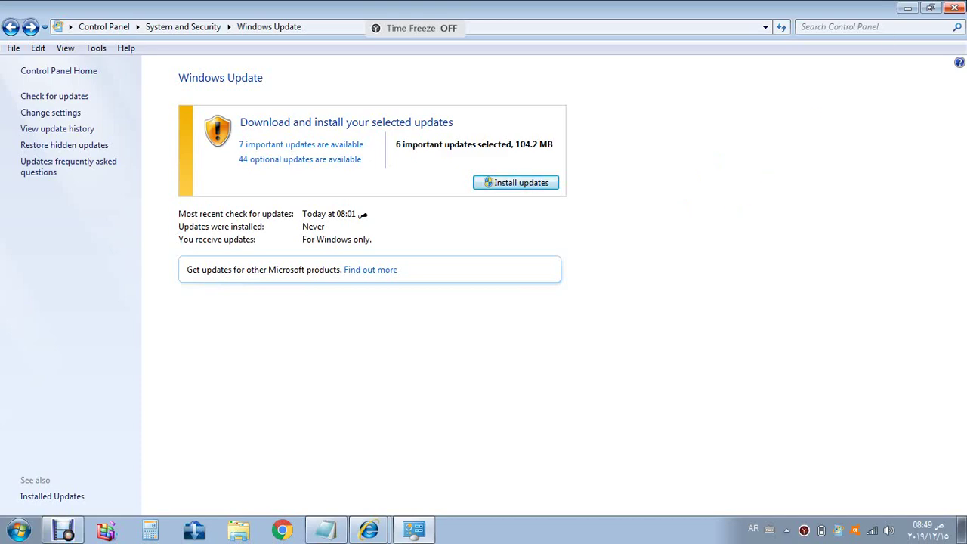
pyautogui.click(954, 7)
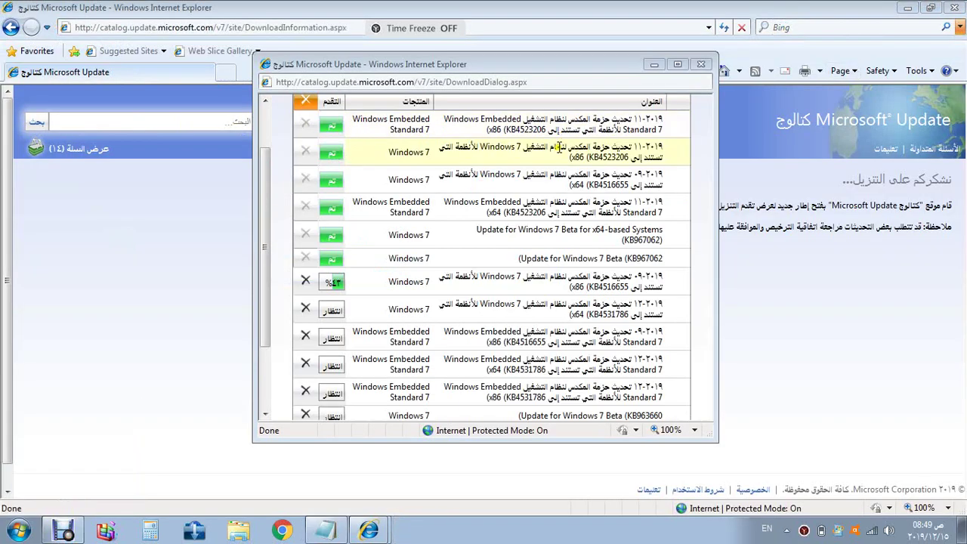